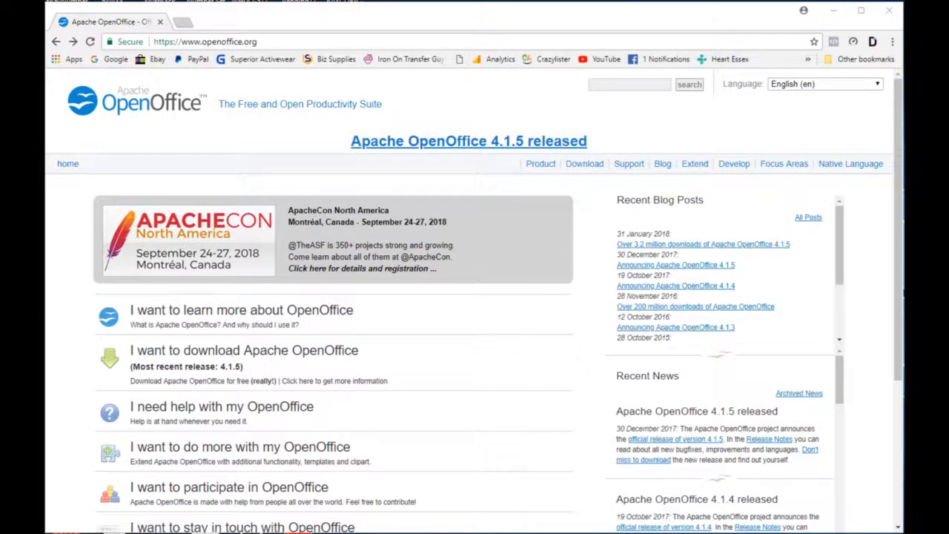
Step: Switch to OpenOffice and create a new drawing document
mouse_move(582, 532)
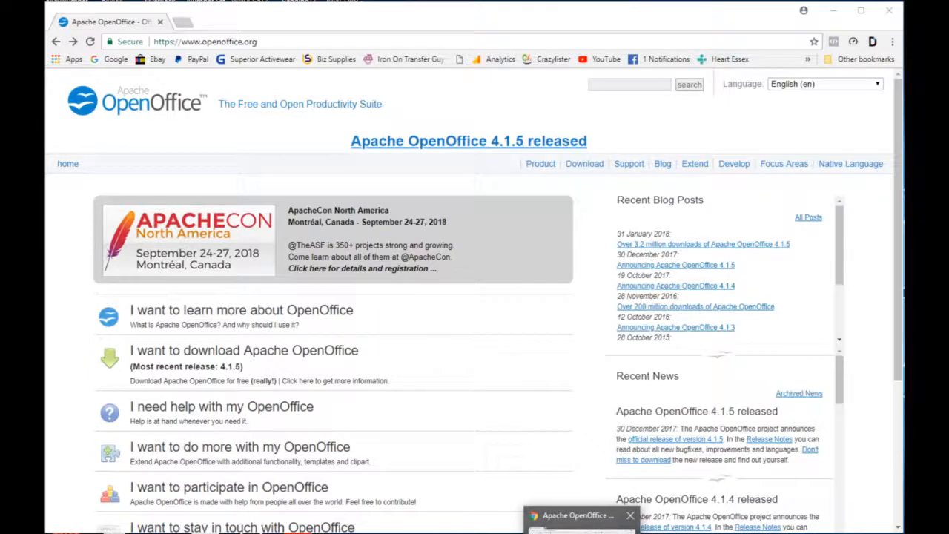
left_click(493, 528)
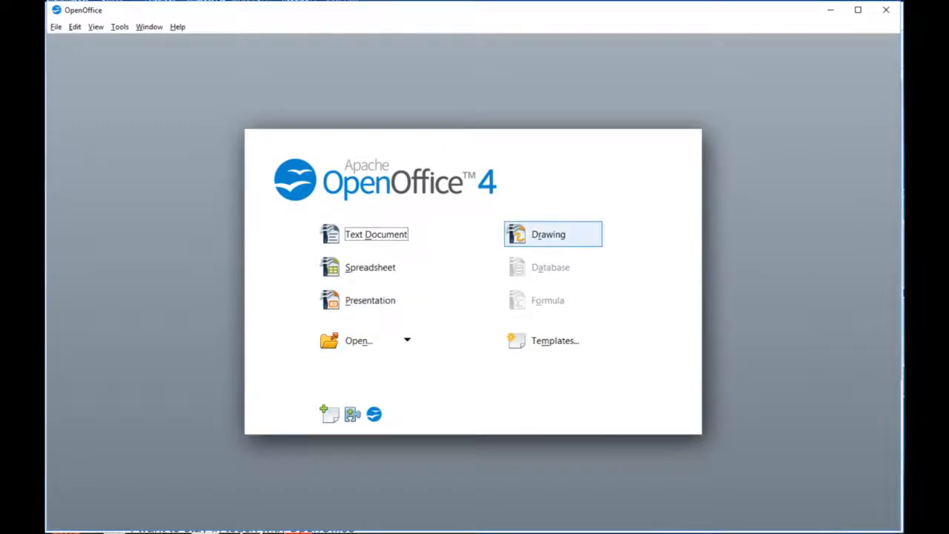
left_click(548, 234)
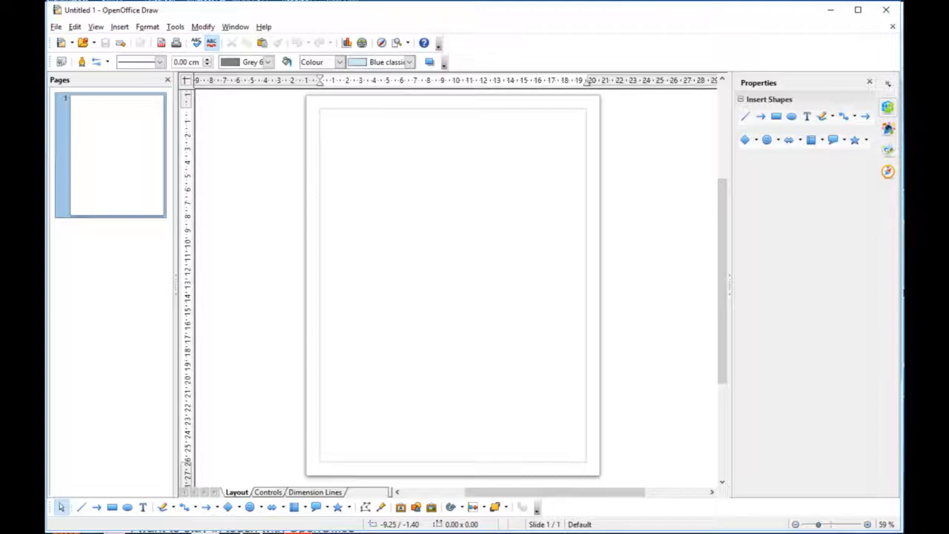
Step: Set the general unit of measurement for OpenOffice Draw to centimetre in the program options
left_click(175, 26)
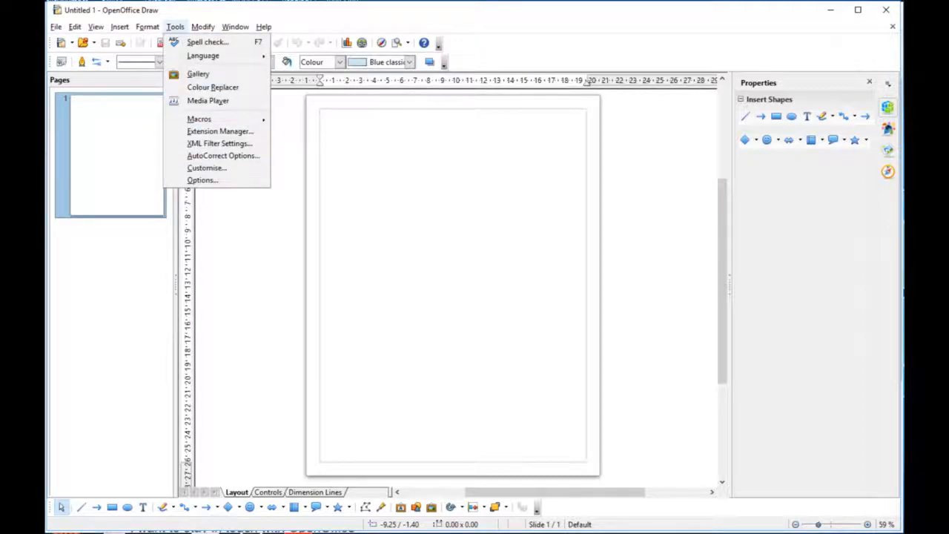
left_click(202, 181)
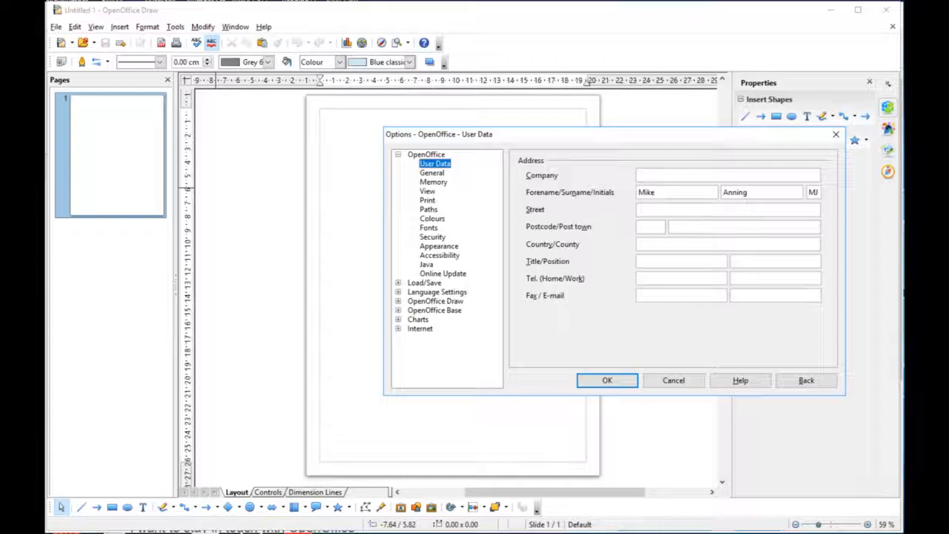
left_click(398, 301)
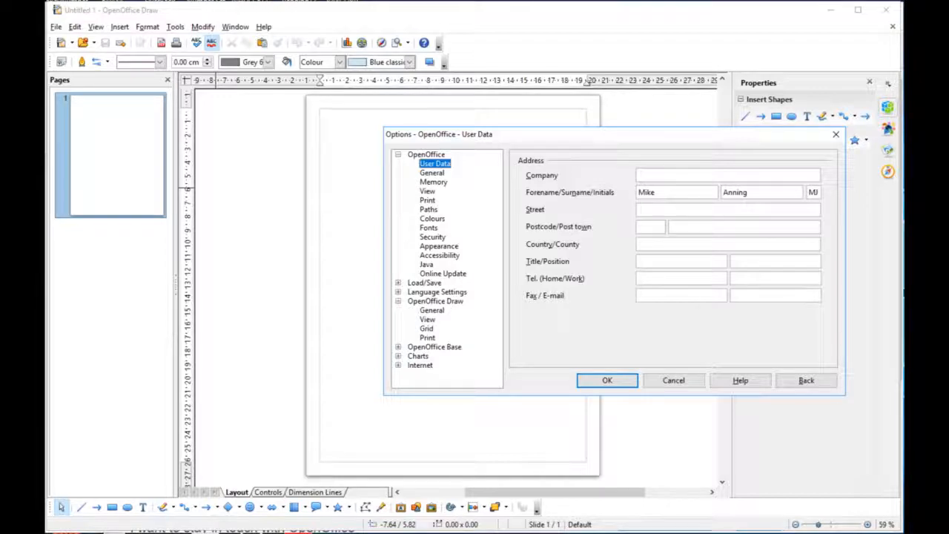
left_click(433, 311)
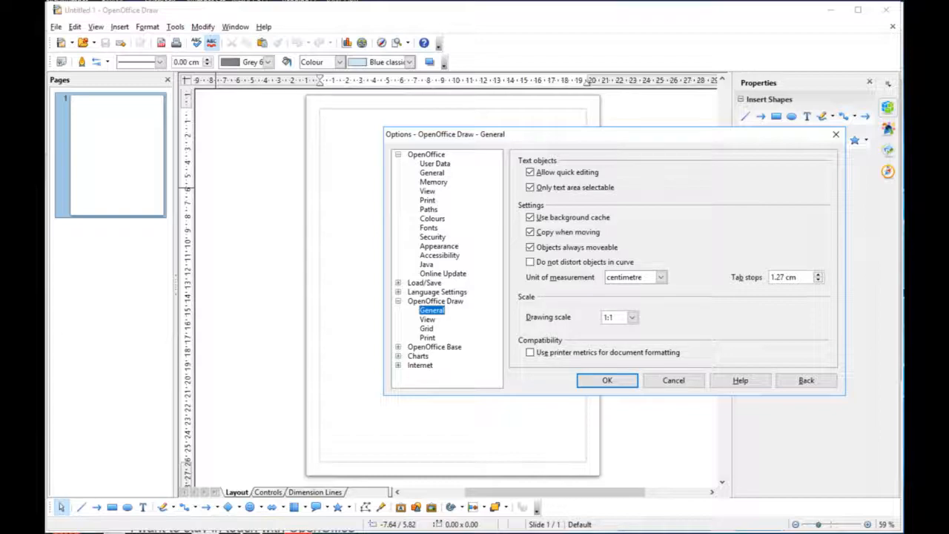
left_click(661, 277)
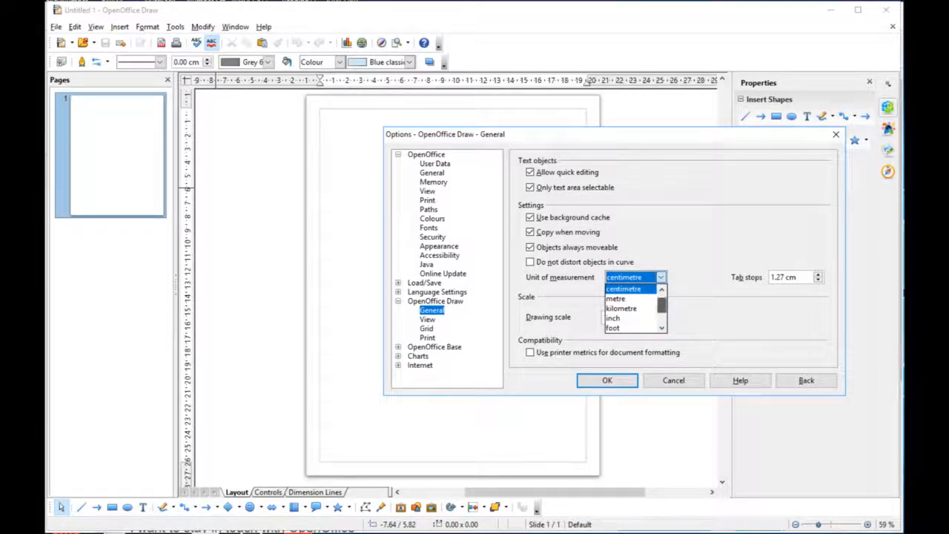
left_click(623, 318)
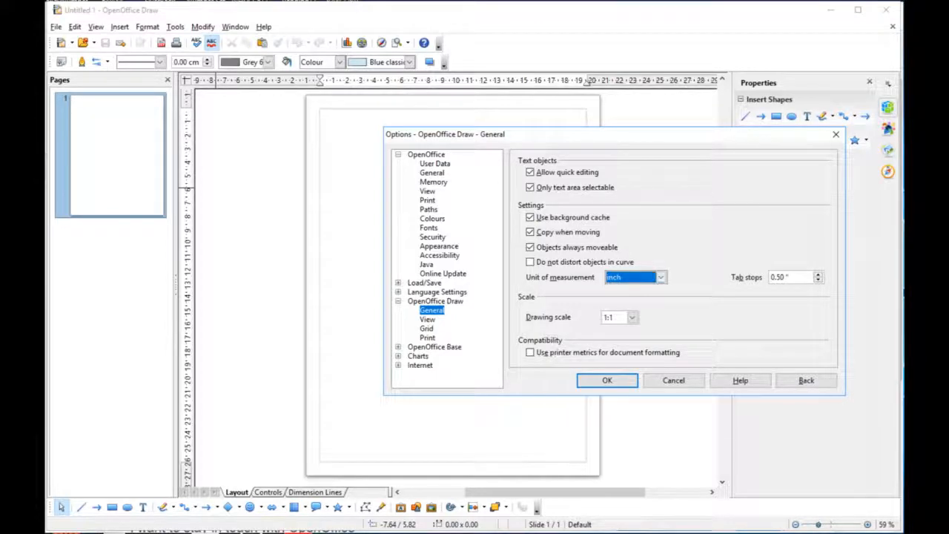
left_click(662, 277)
left_click_drag(662, 316, 661, 306)
left_click(624, 289)
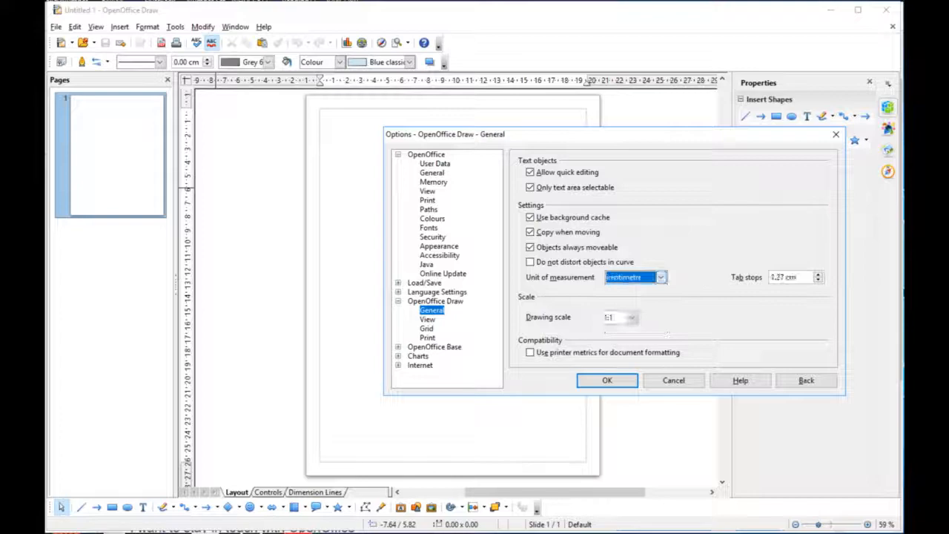
left_click(606, 379)
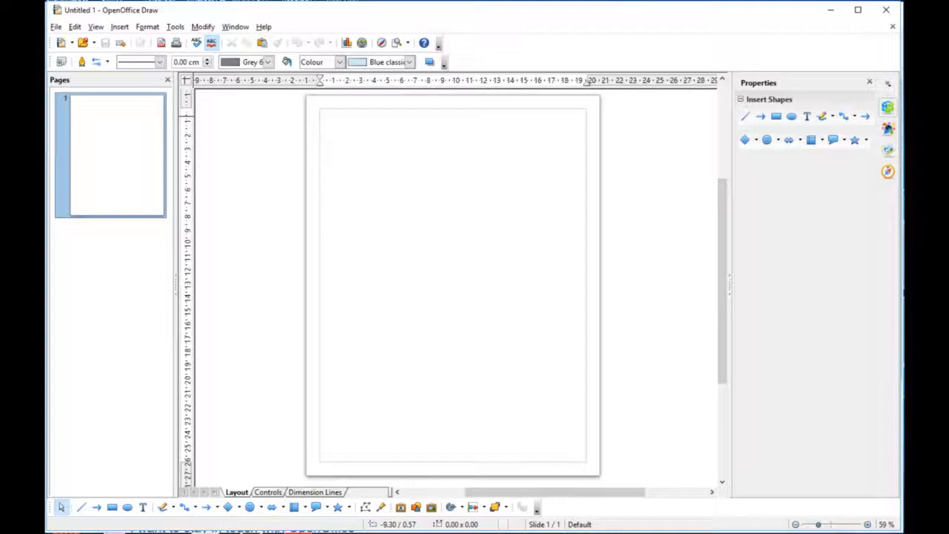
Step: Set the page's paper format to User with a width of 28 cm and a height of 15 cm
left_click(147, 27)
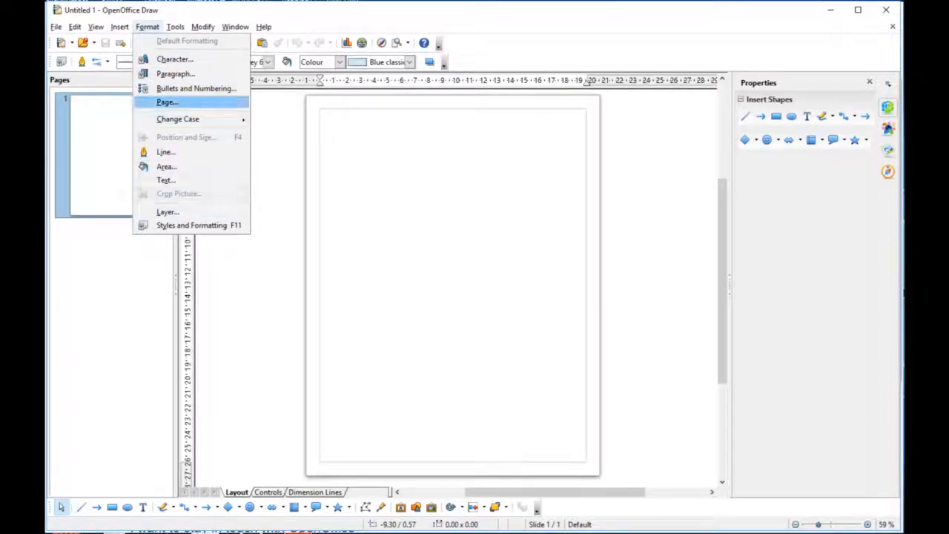
key("Return")
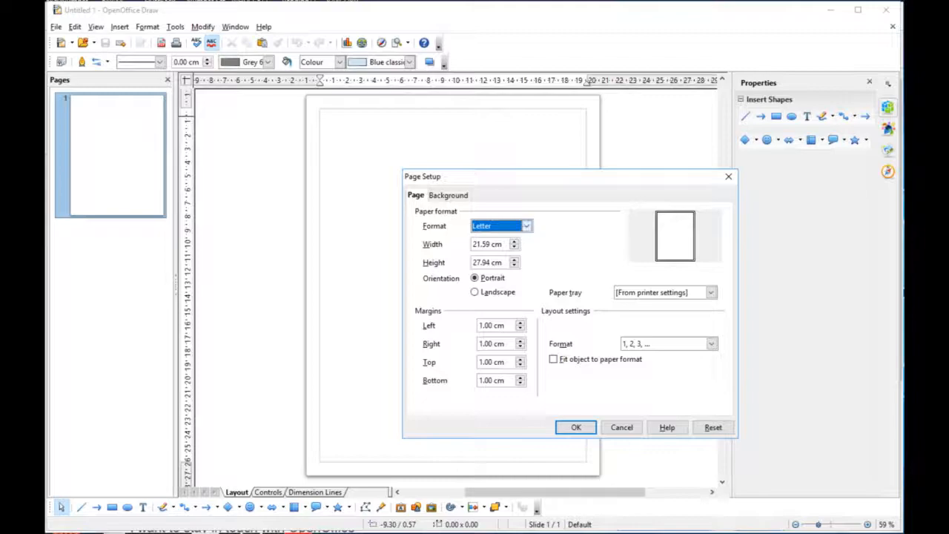
key("alt+Down")
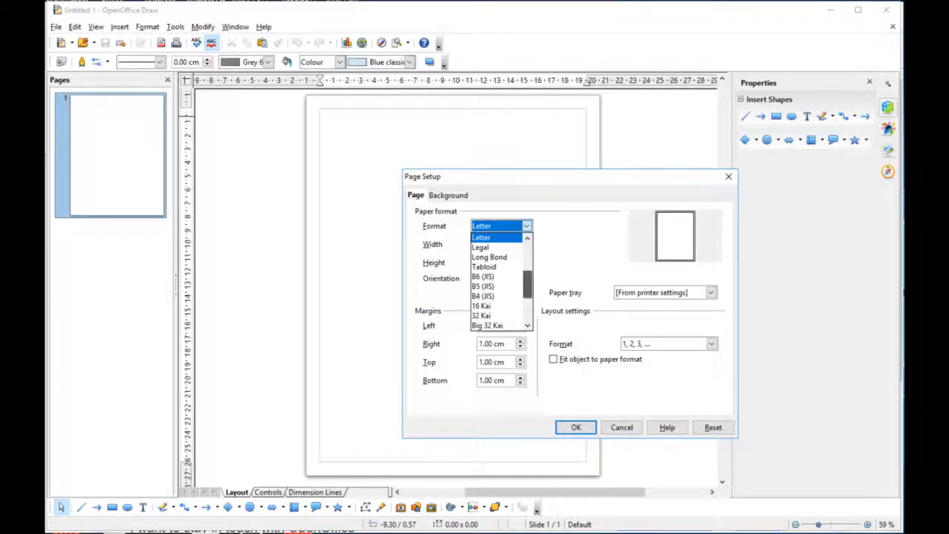
scroll(497, 282, "down", 2)
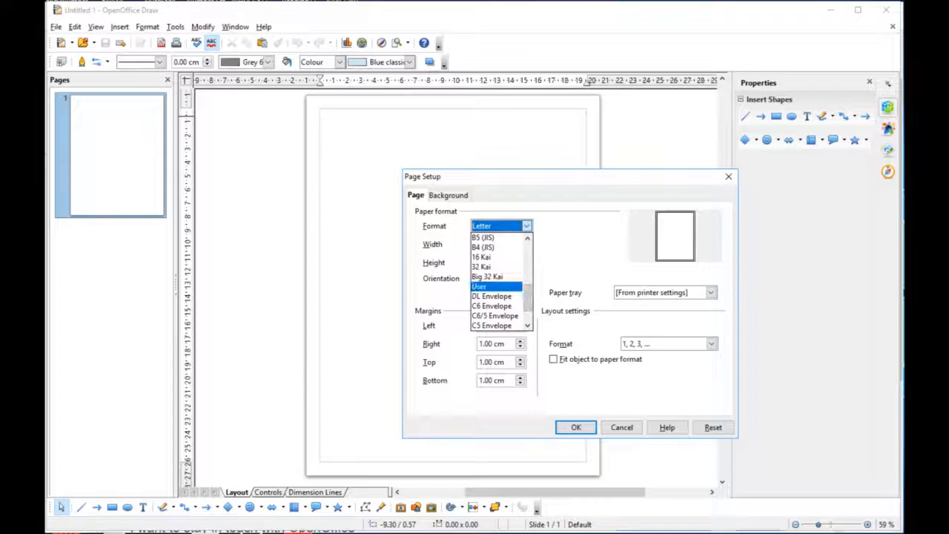
key("Return")
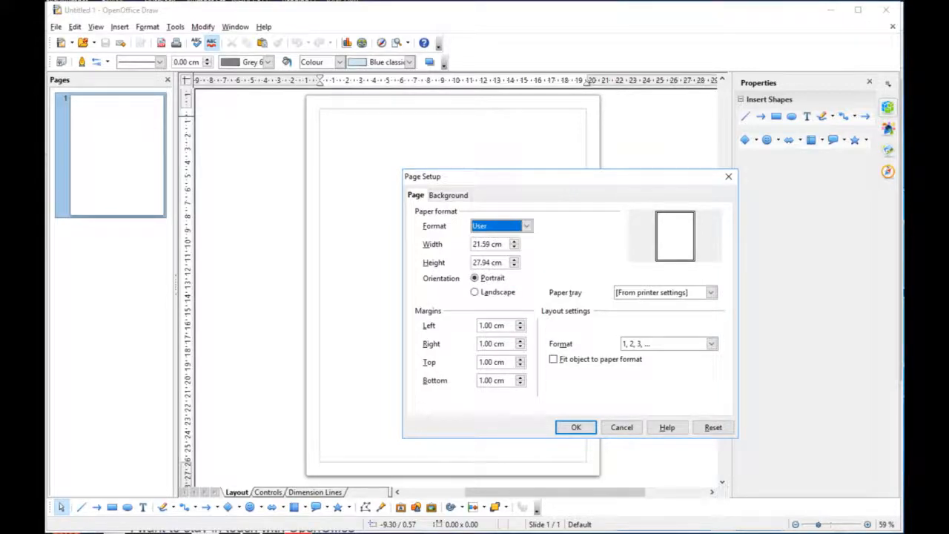
key("Tab")
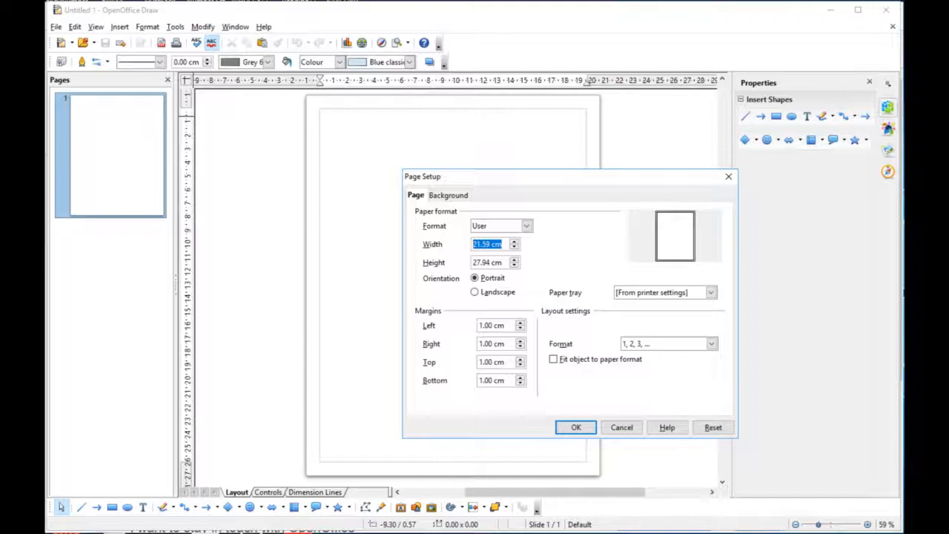
type("28")
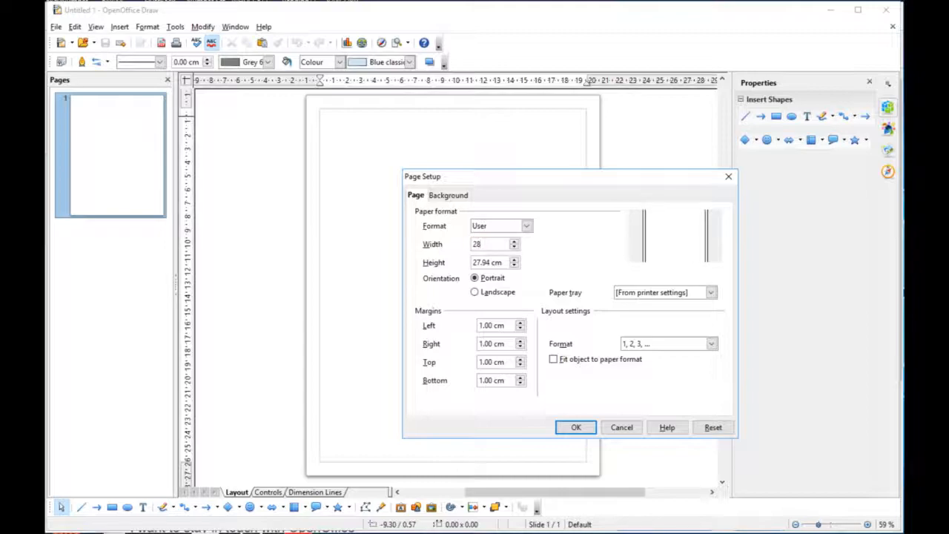
key("Tab")
type("15")
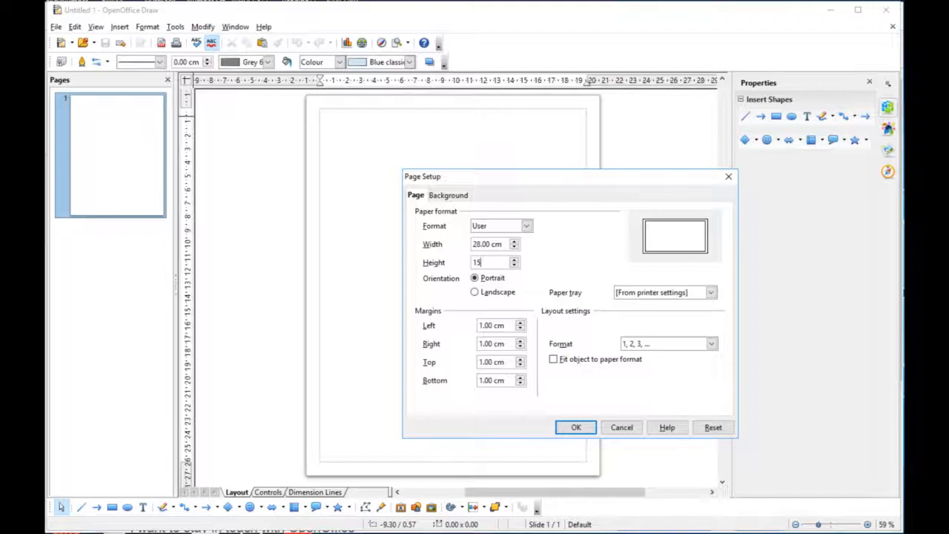
Step: Set the left, right, top and bottom page margins to 0 cm and apply the page setup
left_click_drag(500, 326, 479, 325)
type("0")
key("Tab")
type("0")
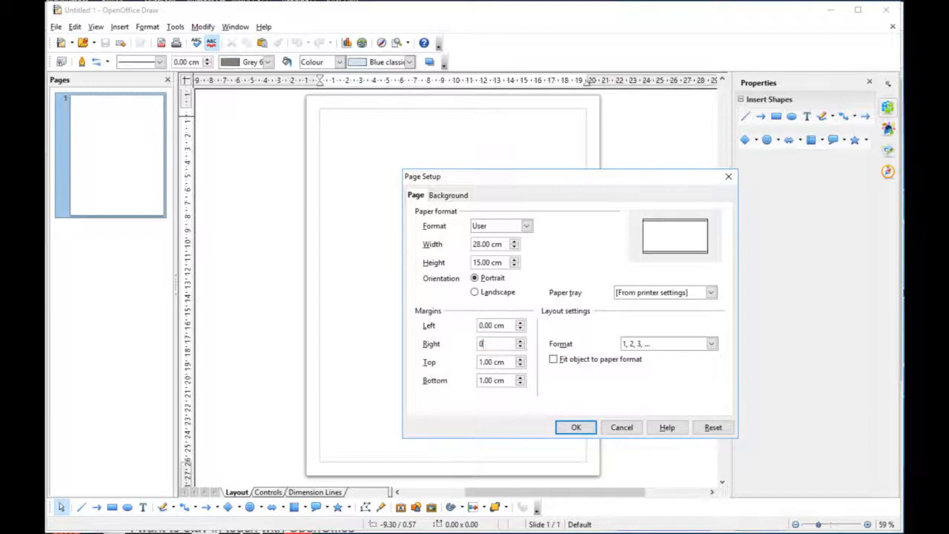
type("0")
key("Tab")
type("0")
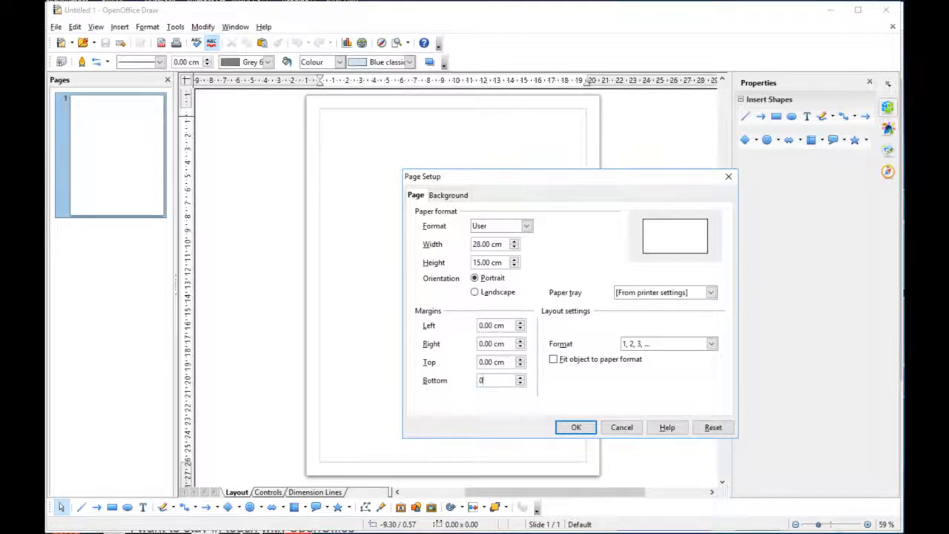
key("Return")
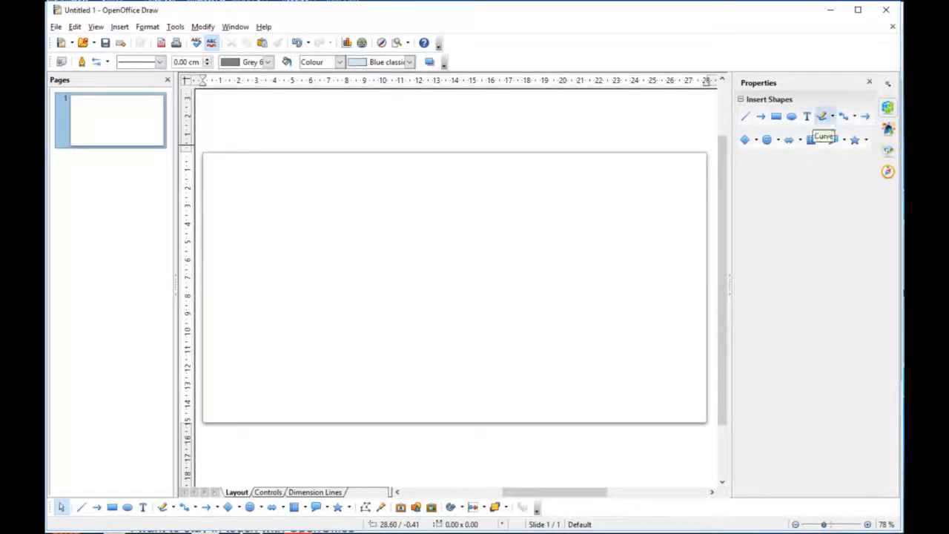
Step: Add a text block in the upper part of the page reading "MY FIRST", "TEST", "TRANSFER" on three lines
left_click(806, 116)
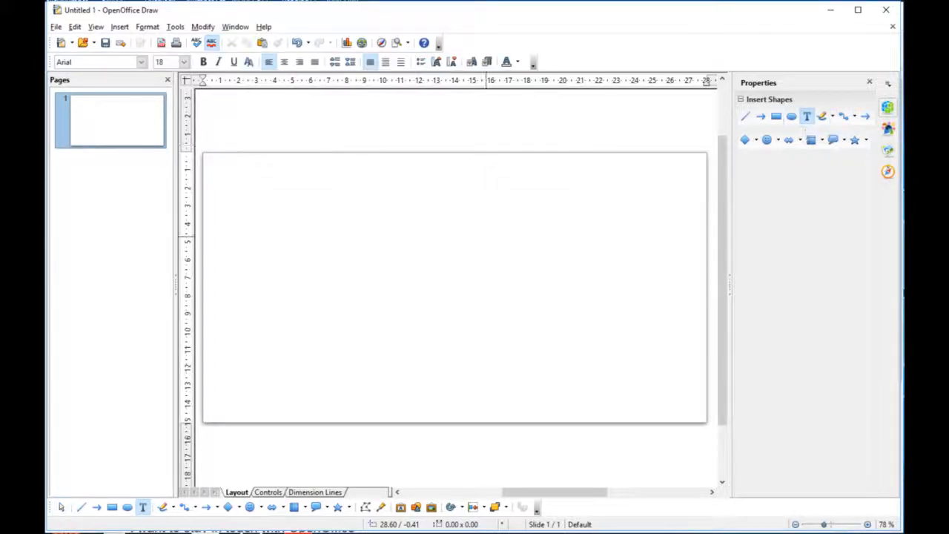
left_click(344, 211)
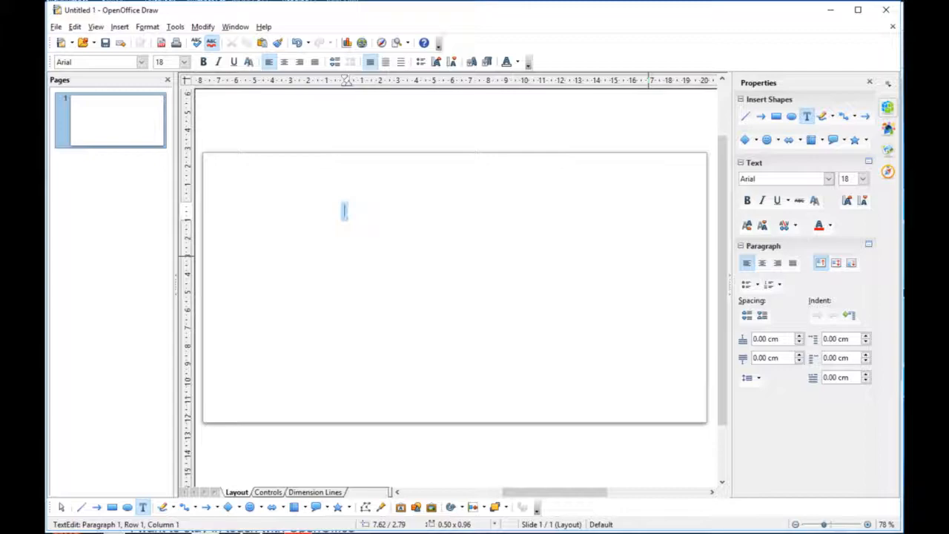
type("MY ")
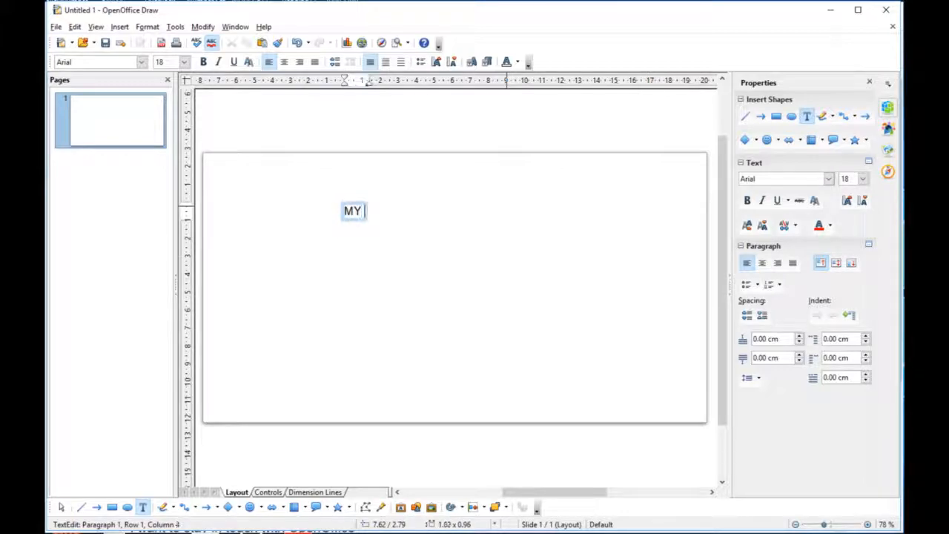
type("FIRST")
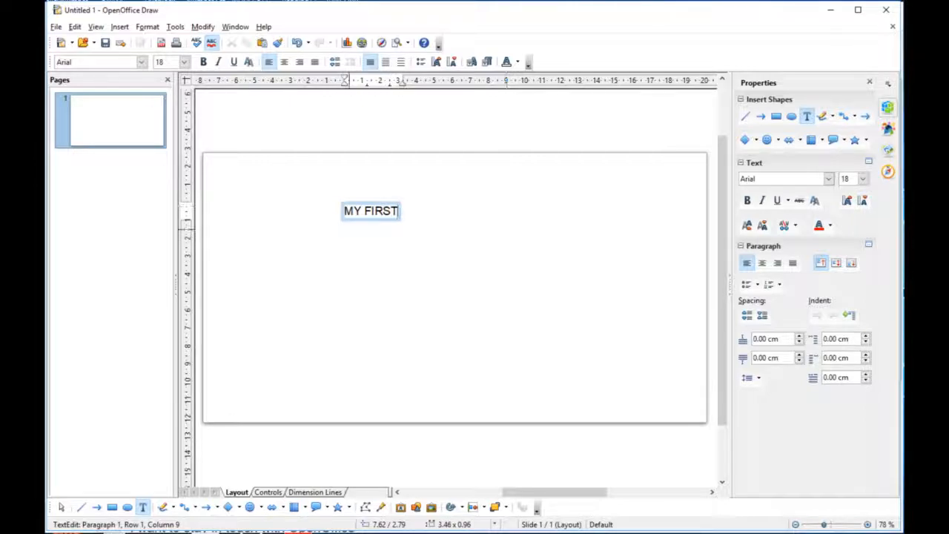
key("Return")
type("T")
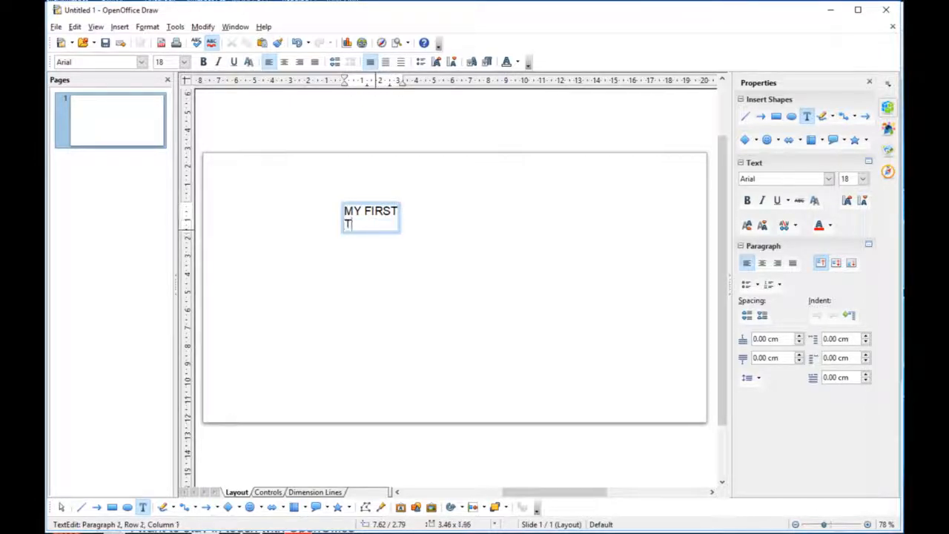
type("EST")
key("Return")
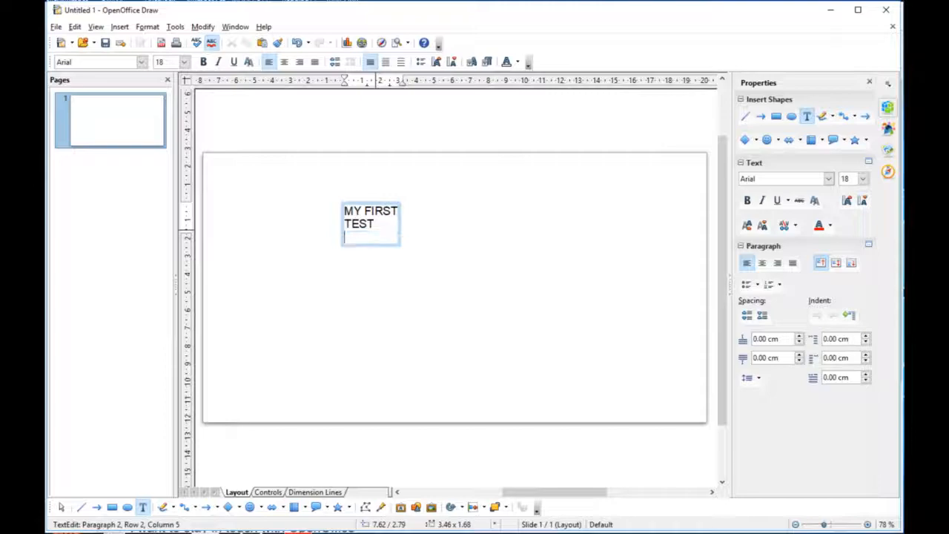
type("TRANSFER")
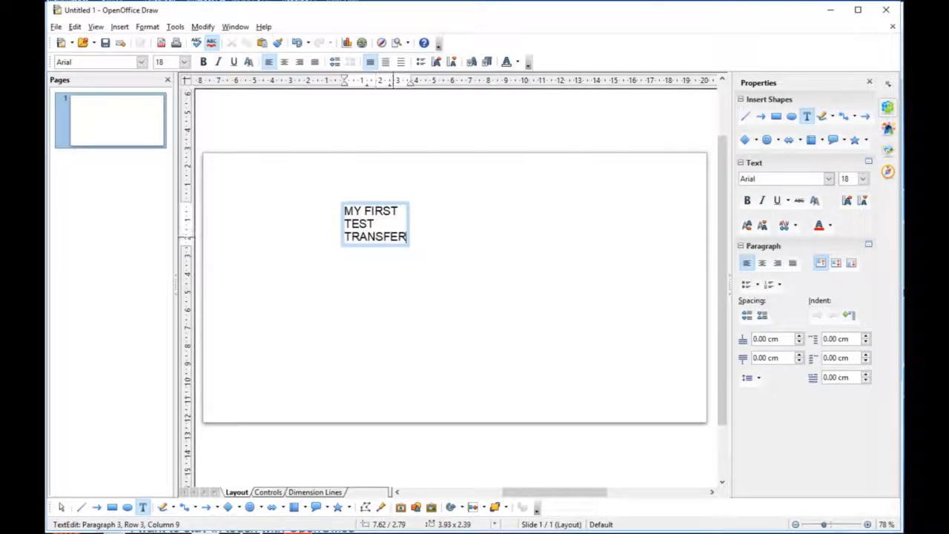
Step: Centre the three lines of text and change their font to Arnold 2.1
left_click_drag(407, 237, 344, 210)
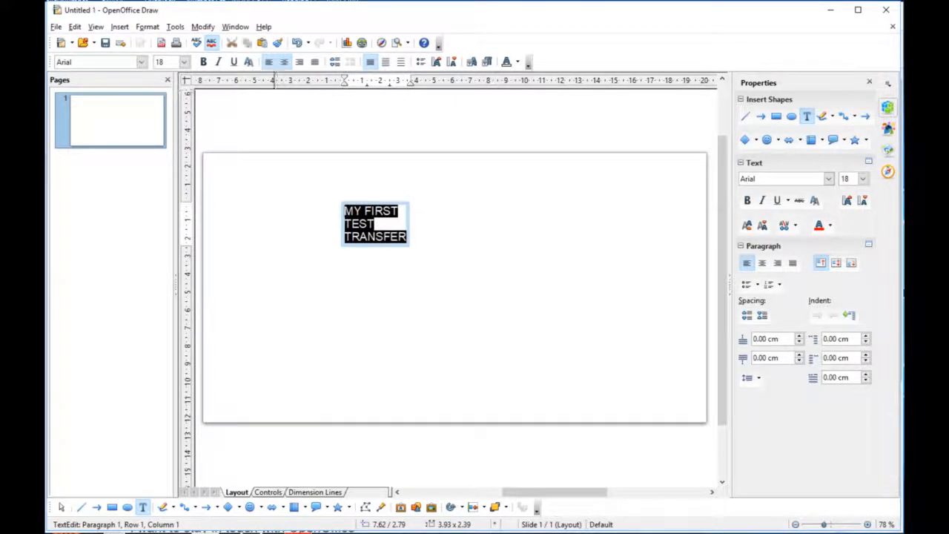
left_click(284, 61)
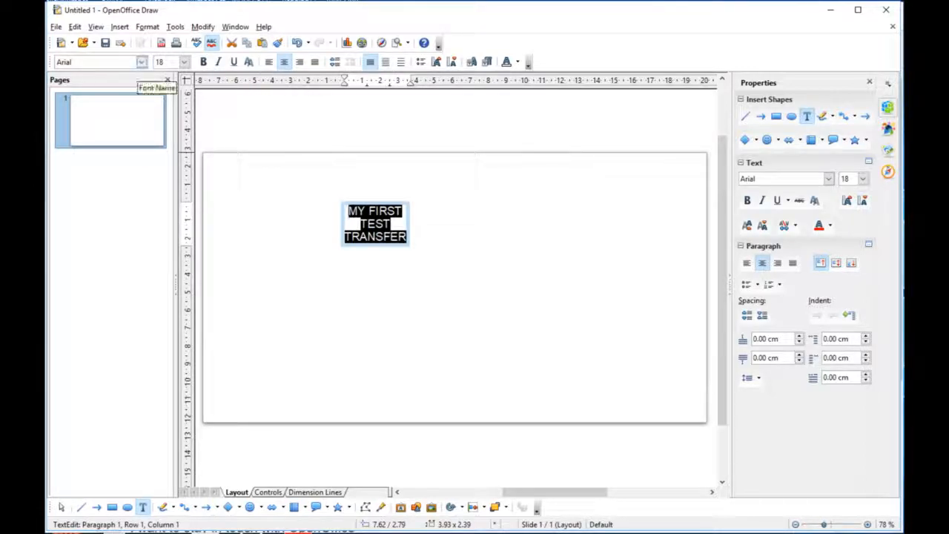
left_click(141, 62)
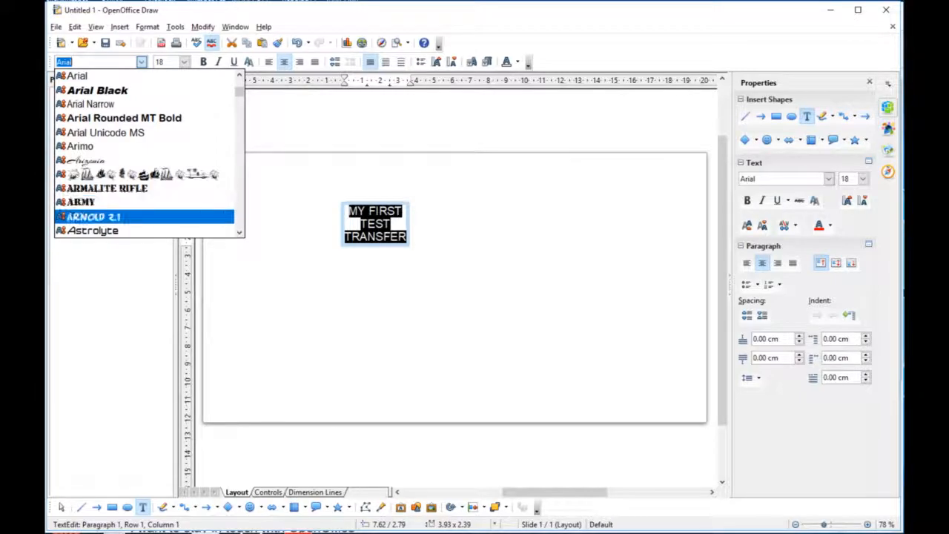
left_click(92, 217)
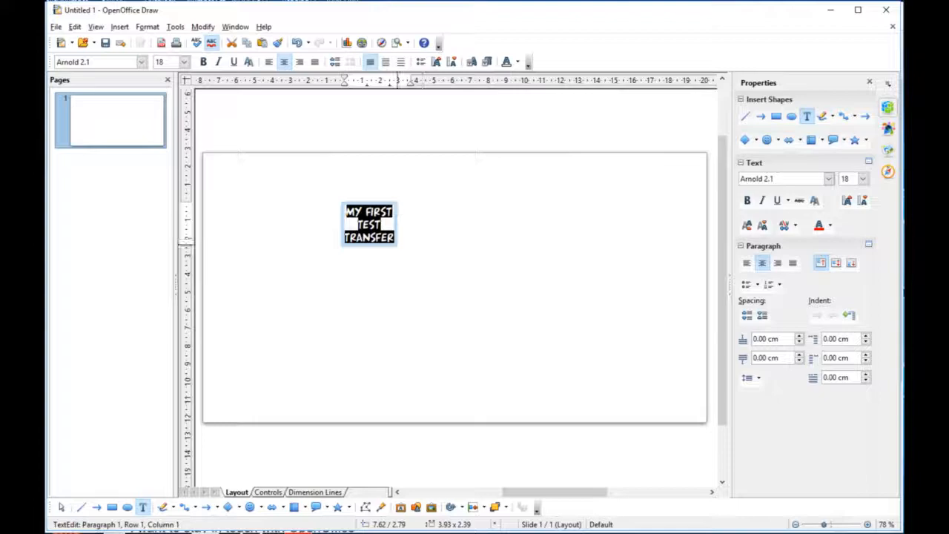
left_click(417, 237)
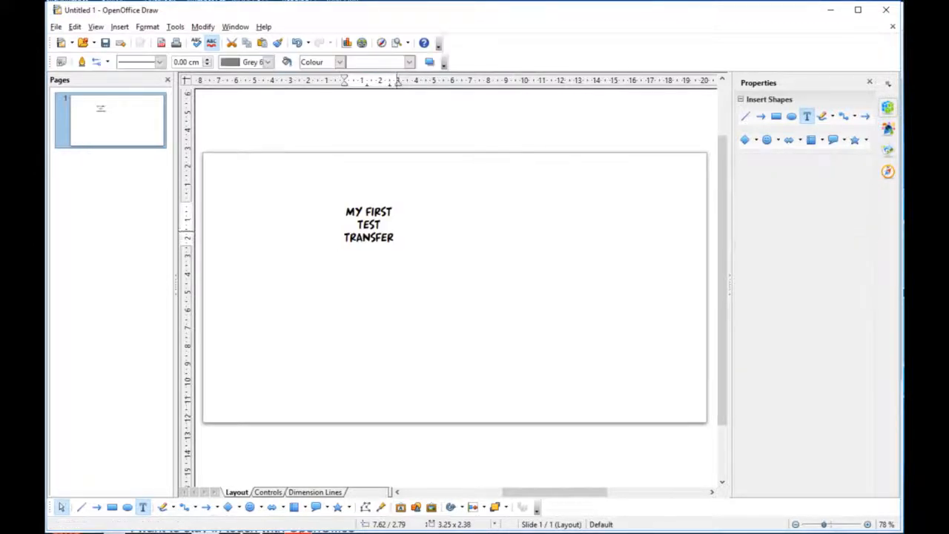
left_click(393, 235)
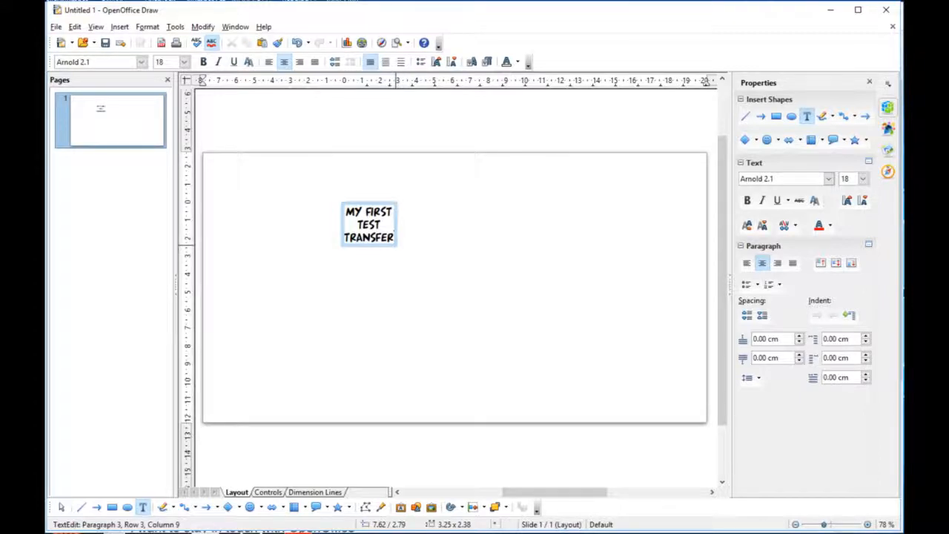
Step: Convert the three-line "MY FIRST TEST TRANSFER" text block to curves
key("Escape")
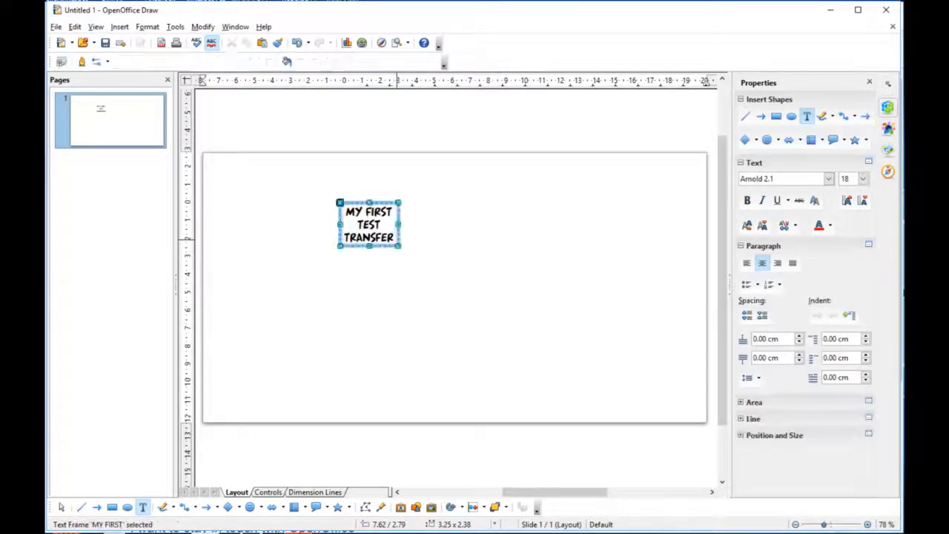
left_click(383, 246)
mouse_move(401, 246)
left_mouse_down()
mouse_move(547, 301)
mouse_move(452, 263)
mouse_move(403, 250)
mouse_move(398, 258)
left_mouse_up()
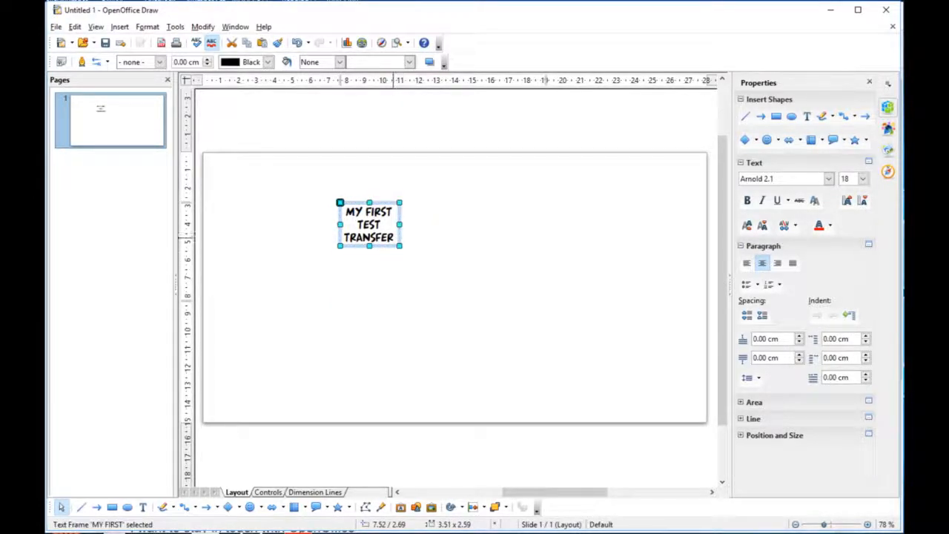
left_click_drag(394, 237, 346, 214)
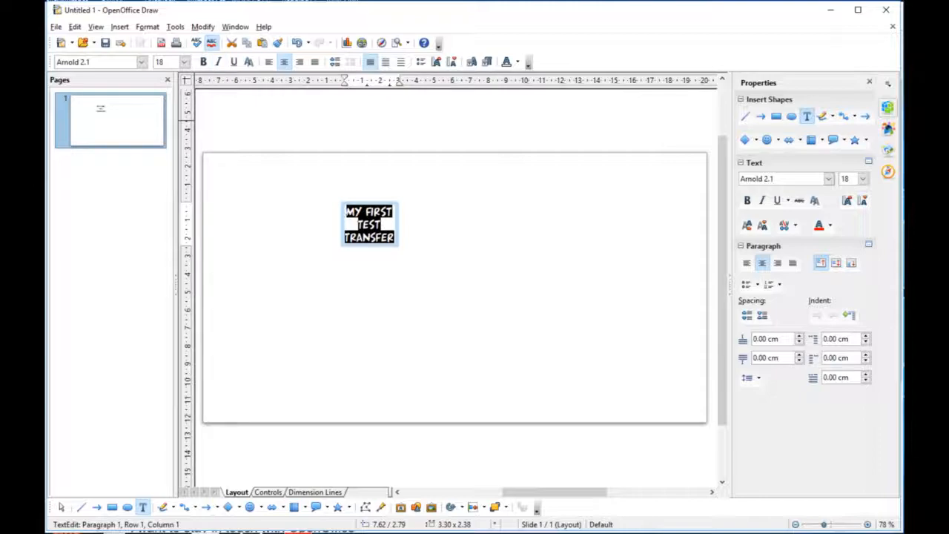
left_click(202, 27)
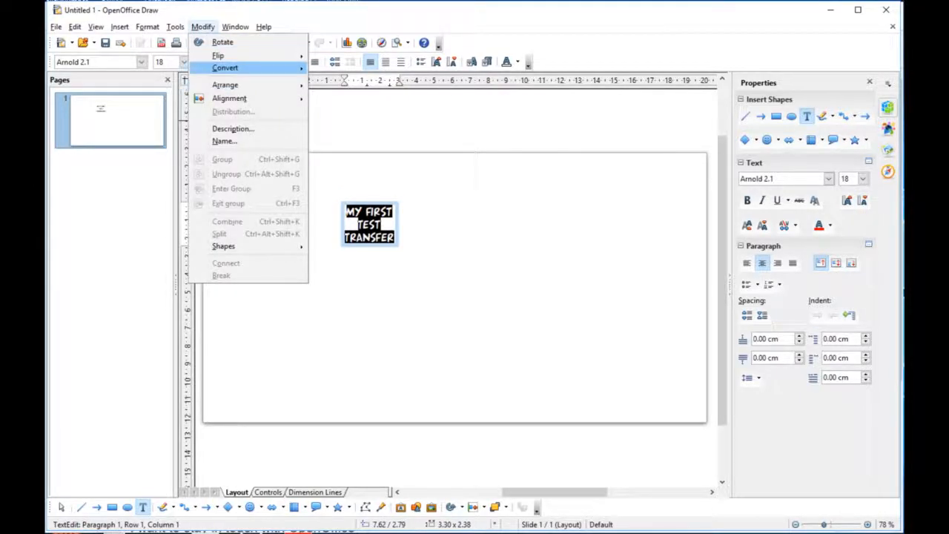
mouse_move(225, 68)
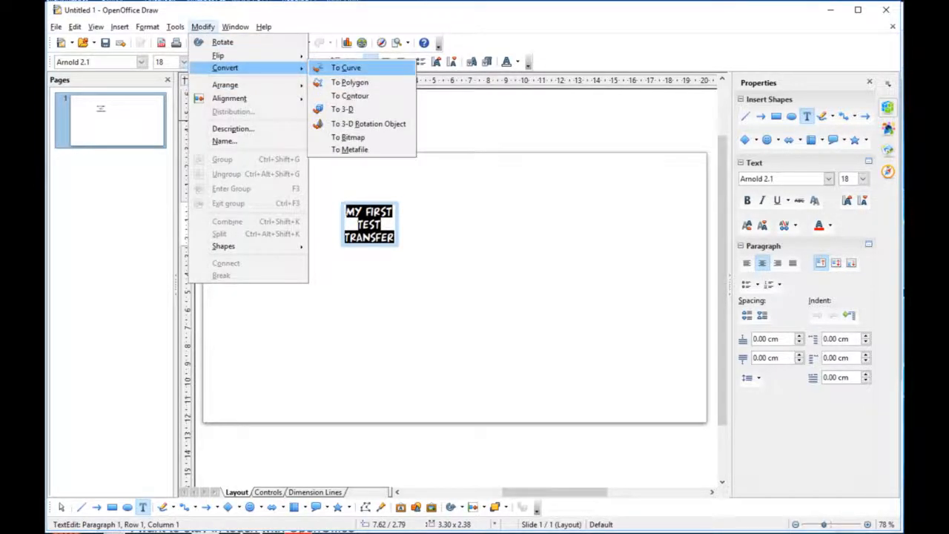
key("Return")
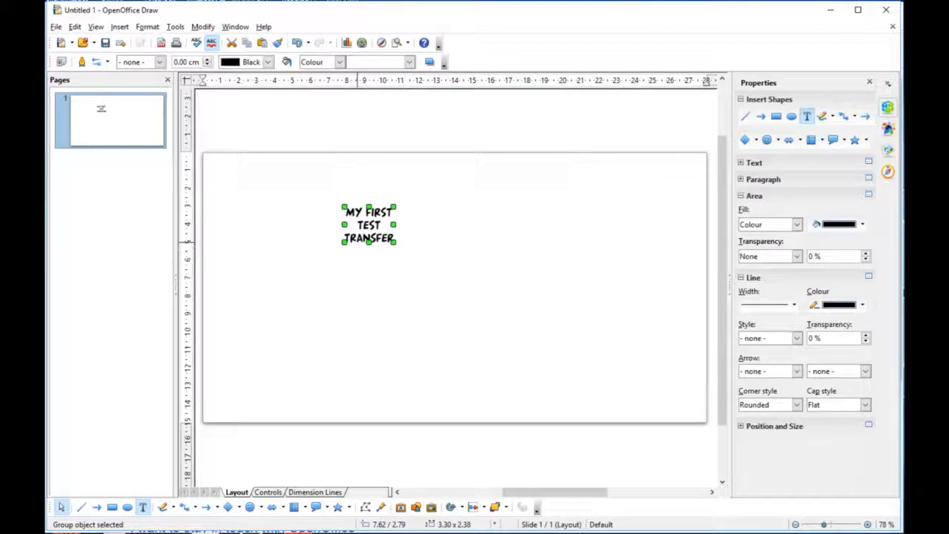
Step: Enlarge the converted lettering to about 27.3 x 14.35 cm so it fills the page just inside its edges
left_click_drag(393, 241, 701, 417)
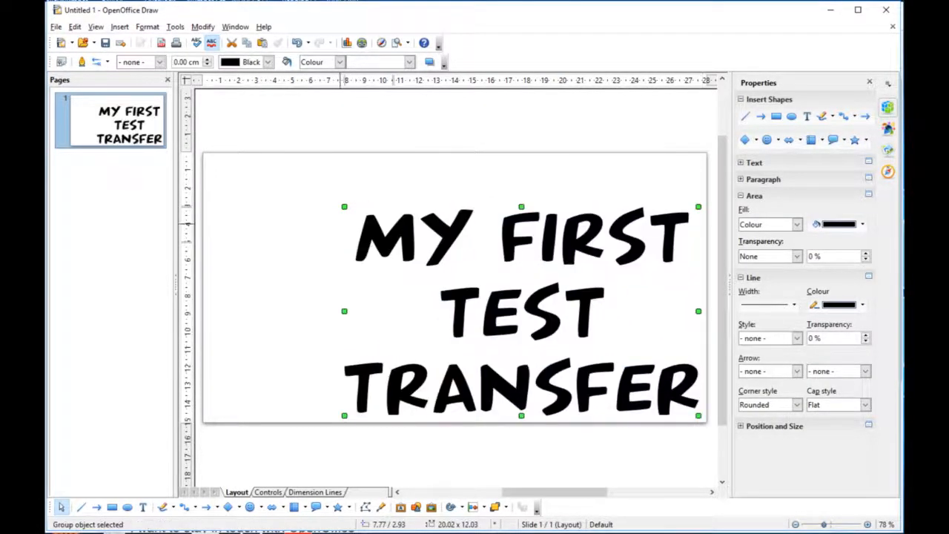
left_click_drag(344, 206, 207, 152)
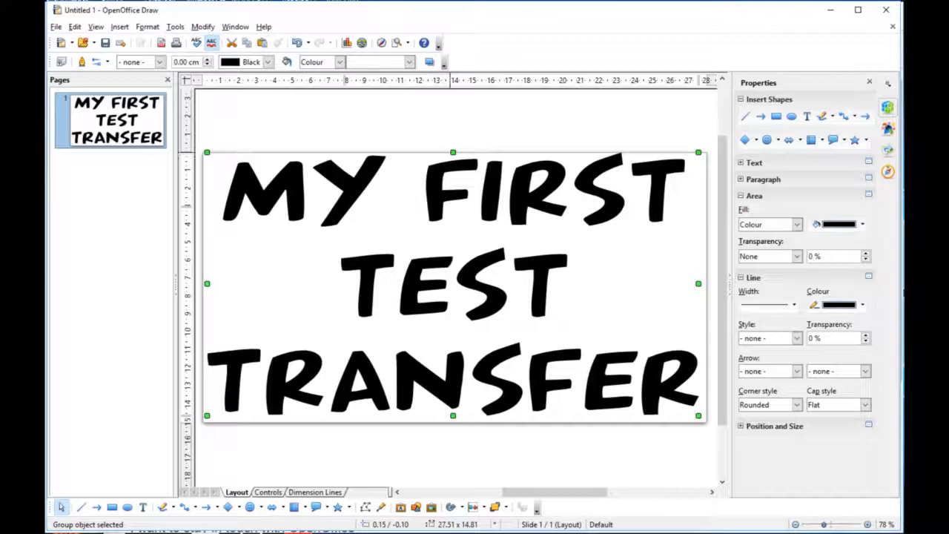
left_click_drag(453, 152, 453, 157)
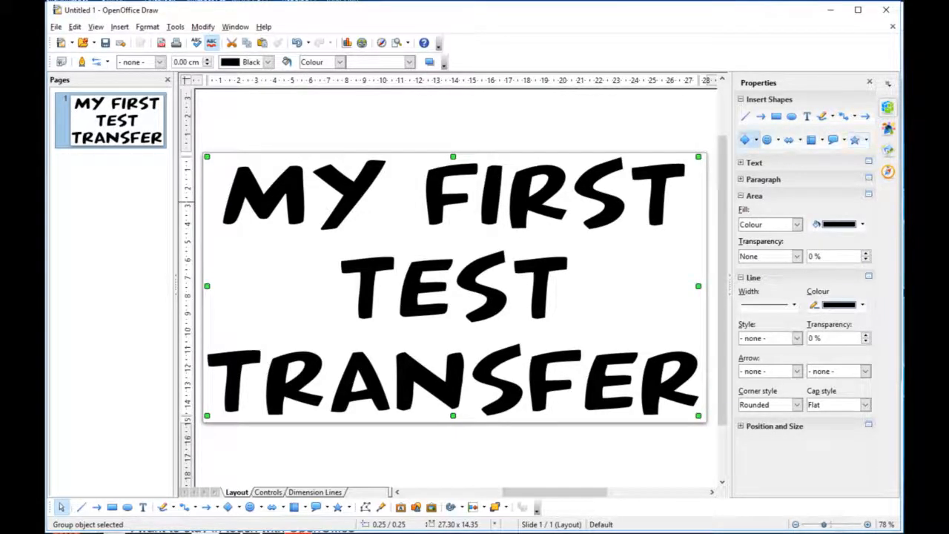
Step: Draw a heart about 3.7 x 2.9 cm to the right of the word "TEST" and fill it with black
left_click(768, 140)
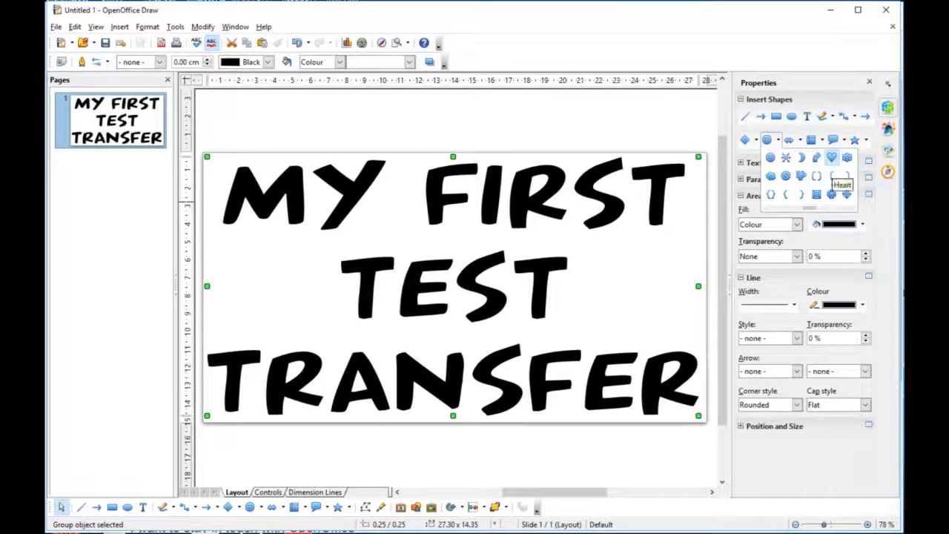
left_click(831, 158)
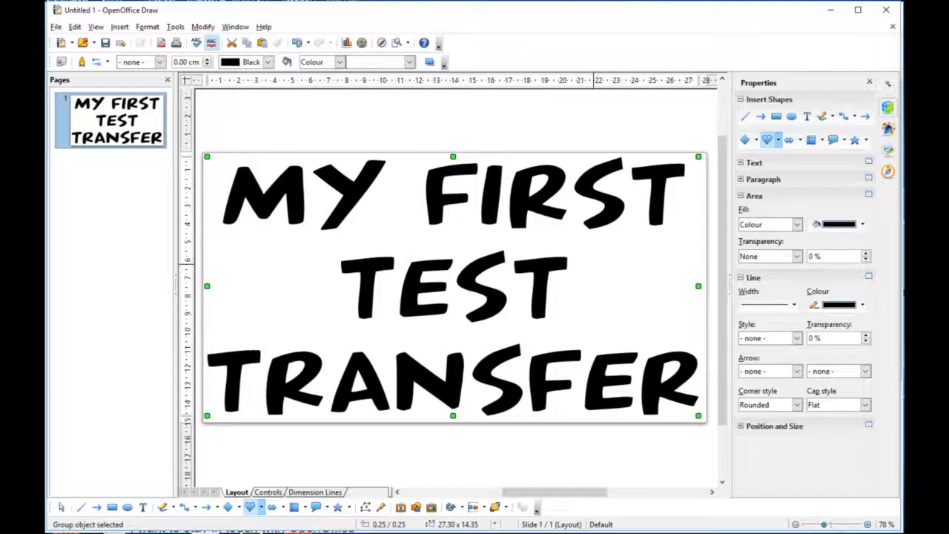
left_click_drag(592, 263, 660, 318)
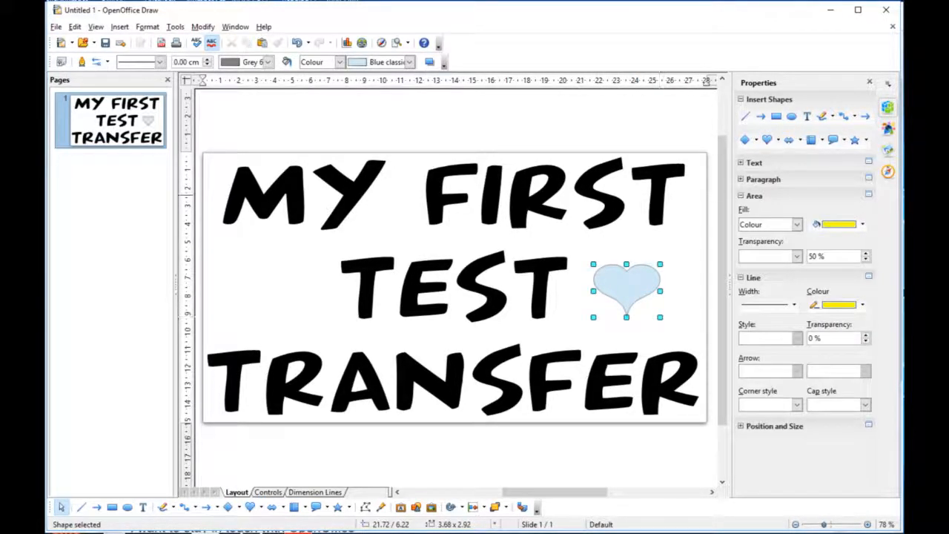
left_click(839, 224)
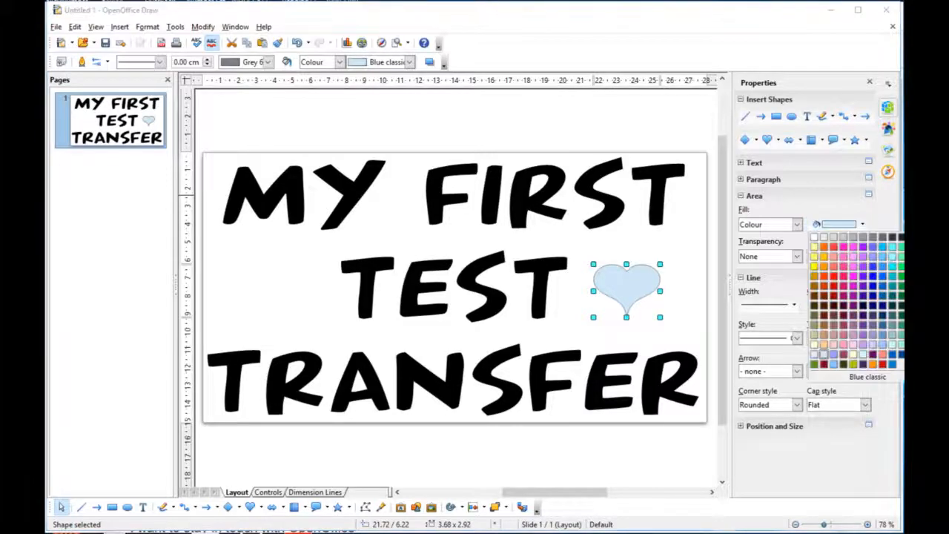
left_click(813, 239)
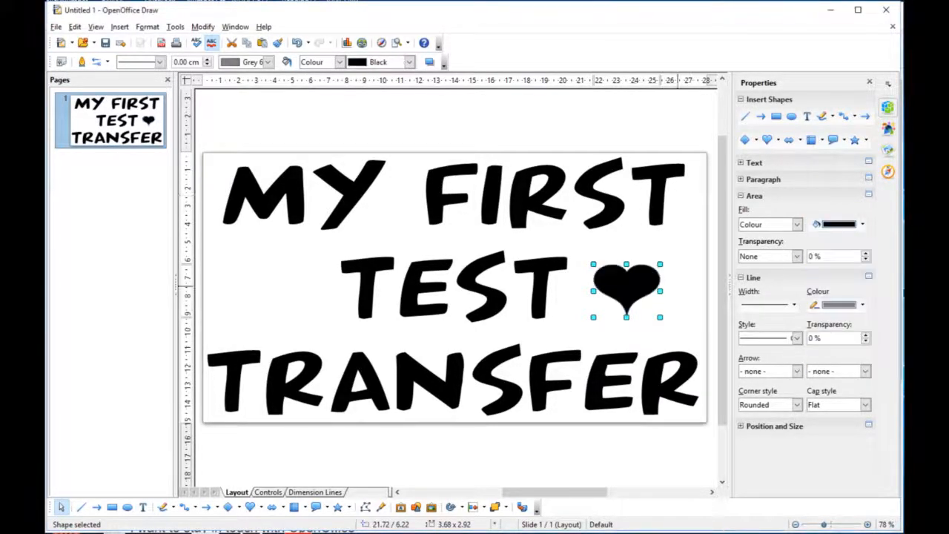
Step: Duplicate the black heart and place the copy to the left of the word "TEST"
right_click(635, 288)
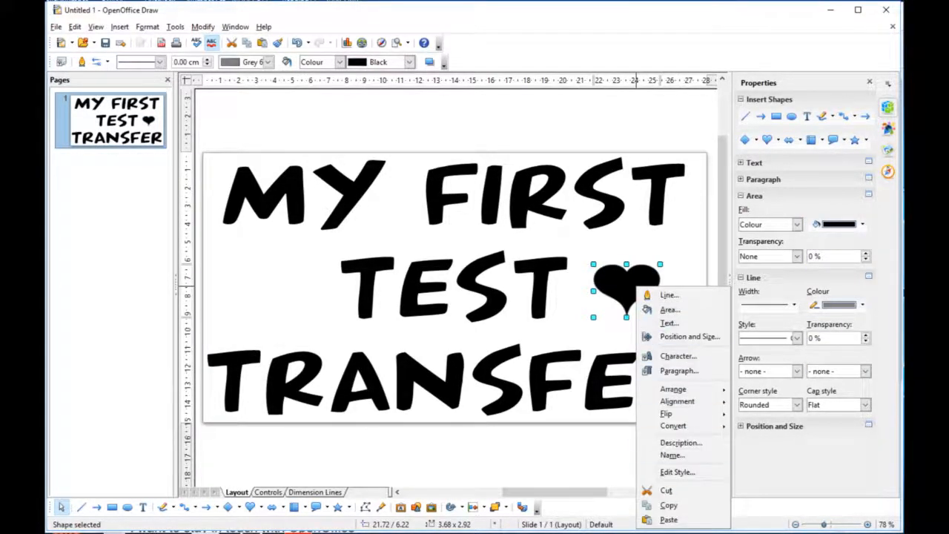
left_click(669, 505)
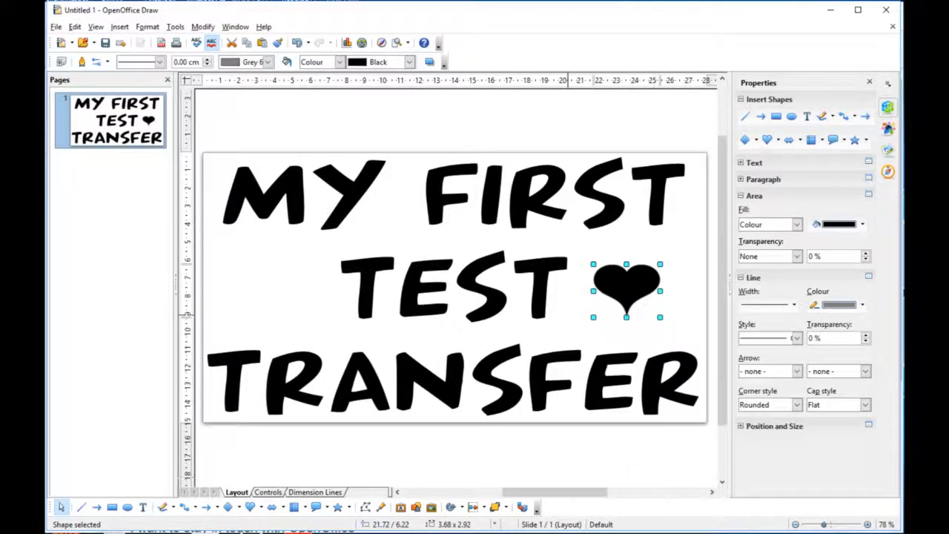
right_click(567, 315)
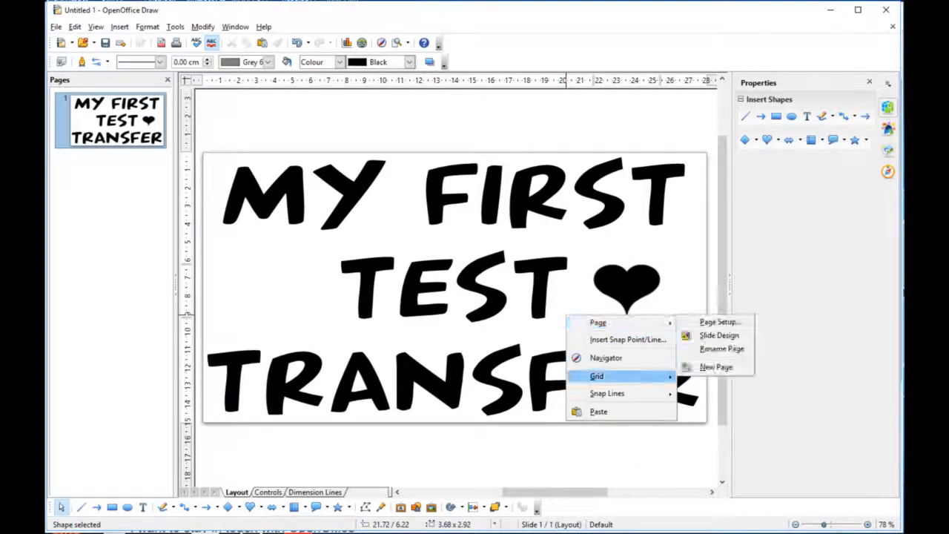
left_click(599, 411)
left_click_drag(627, 289, 282, 296)
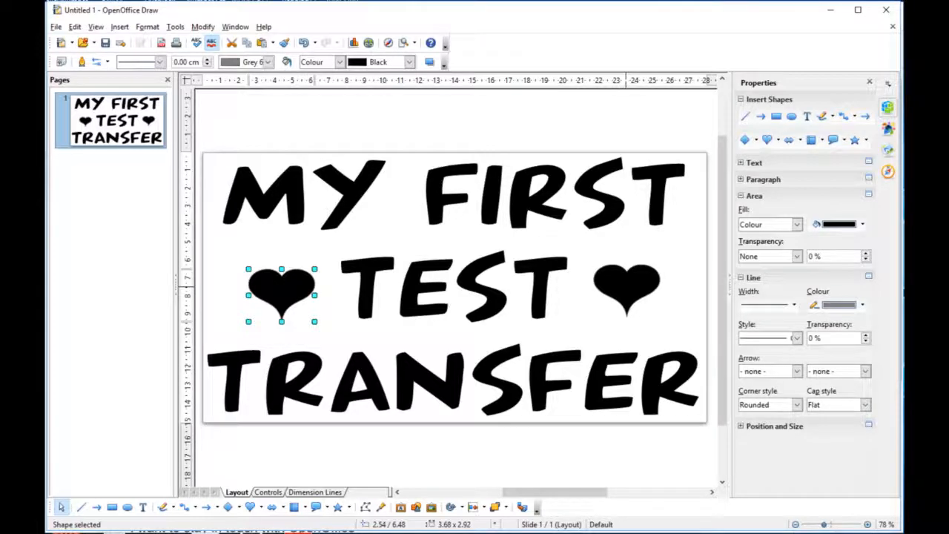
Step: Align the two hearts beside "TEST" along their top edges
left_click(626, 286, "shift")
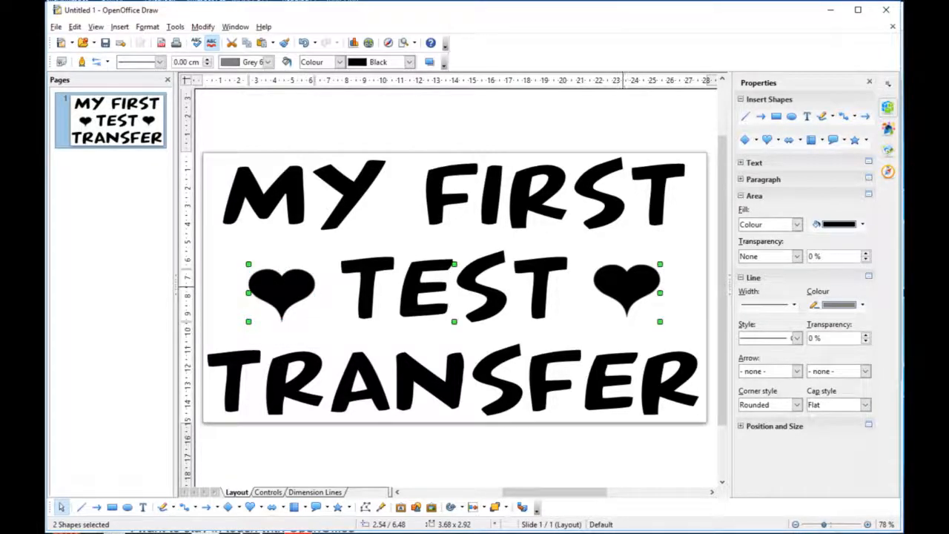
left_click(622, 286)
key("Escape")
left_click(622, 286)
left_click(284, 294, "shift")
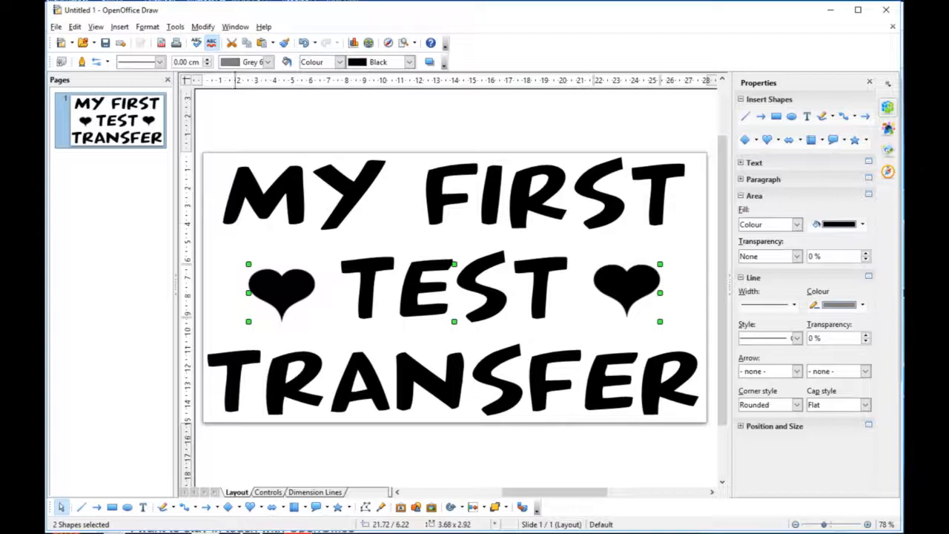
left_click(203, 27)
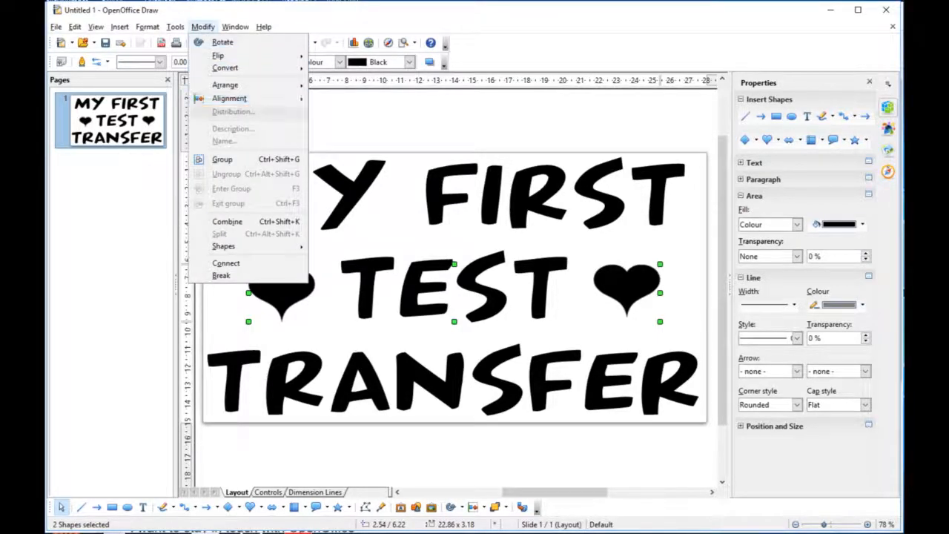
mouse_move(244, 99)
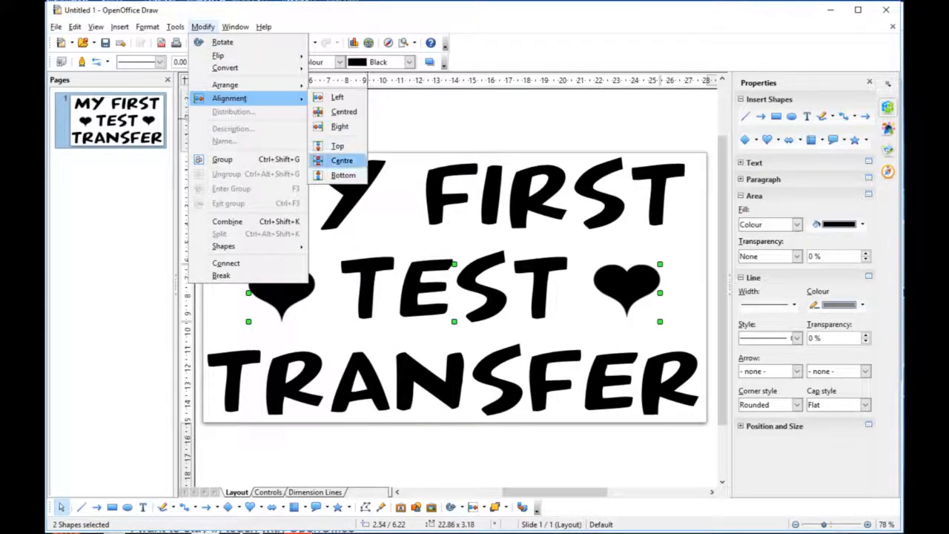
left_click(337, 146)
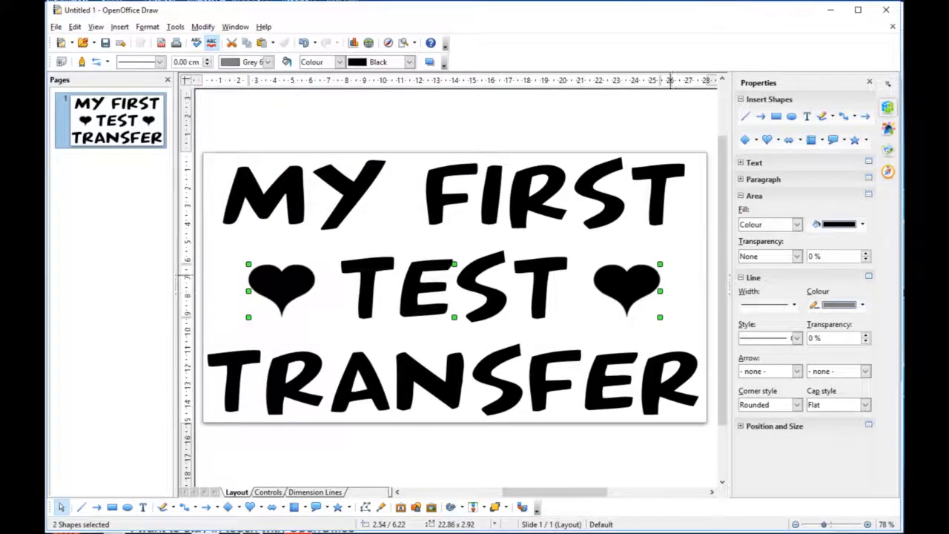
left_click(697, 267)
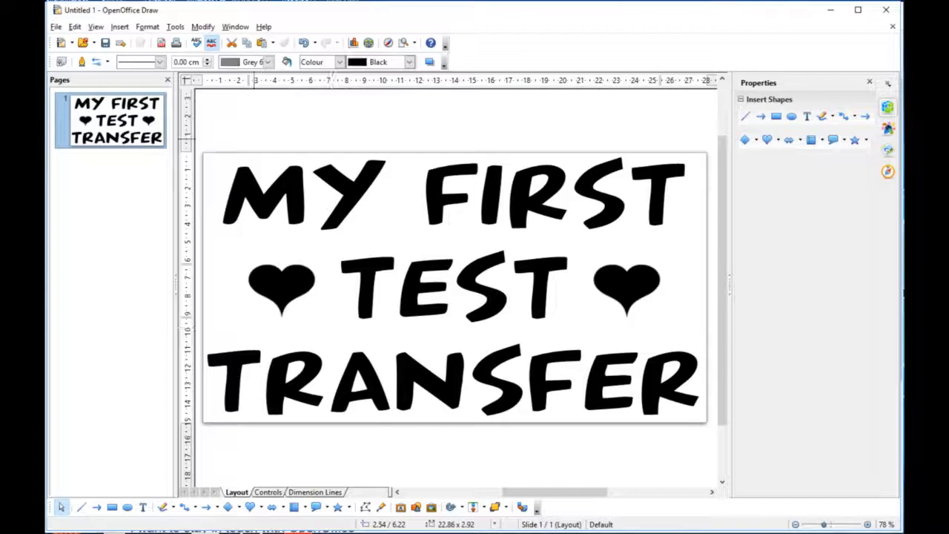
Step: Convert the left heart and the right heart one after the other to contours
left_click(301, 280)
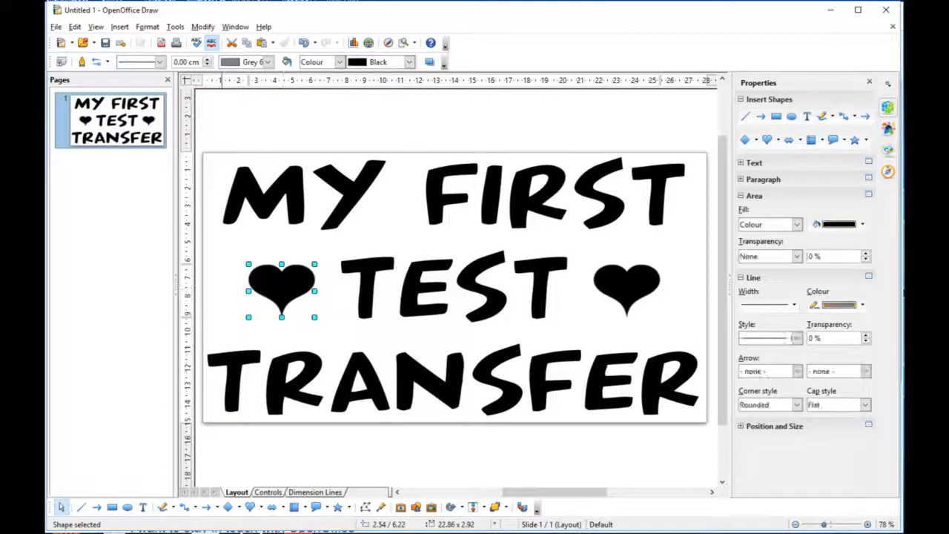
left_click(203, 27)
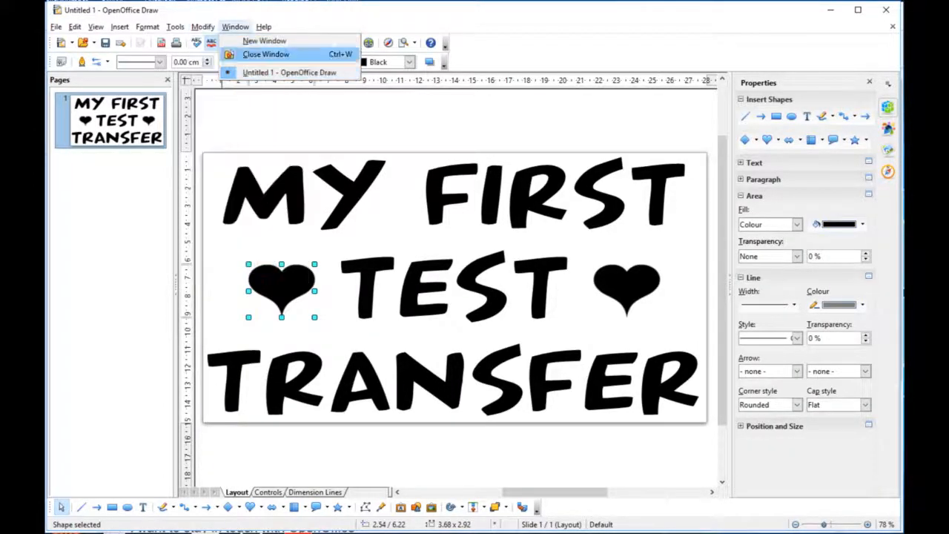
mouse_move(225, 67)
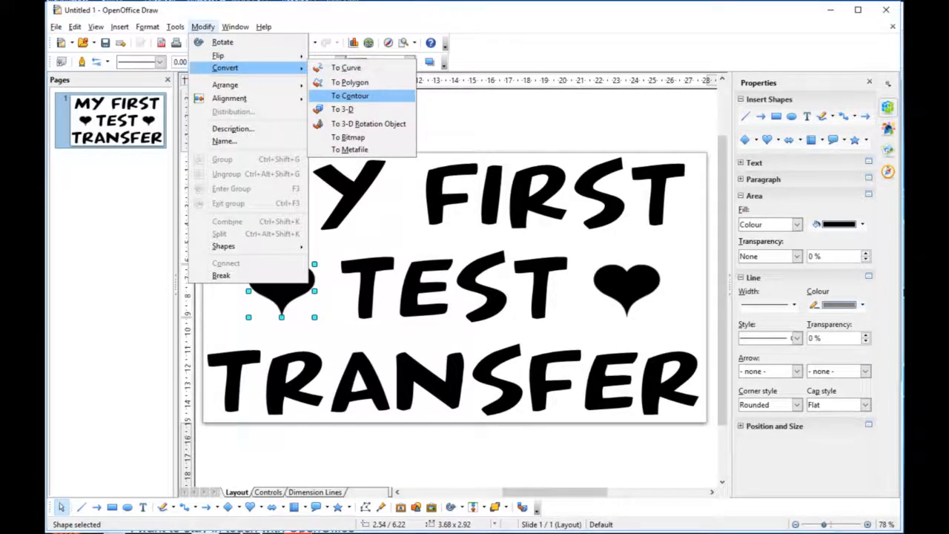
left_click(349, 96)
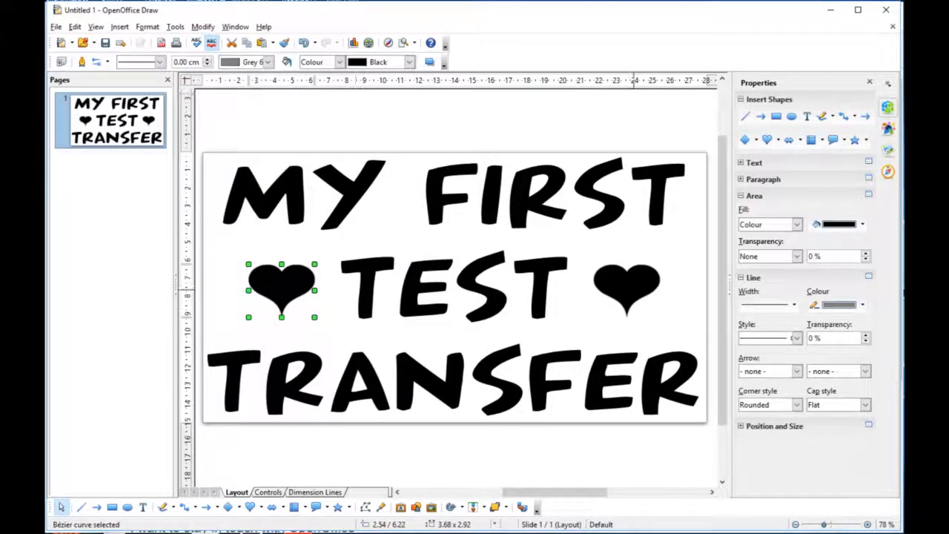
left_click(627, 286)
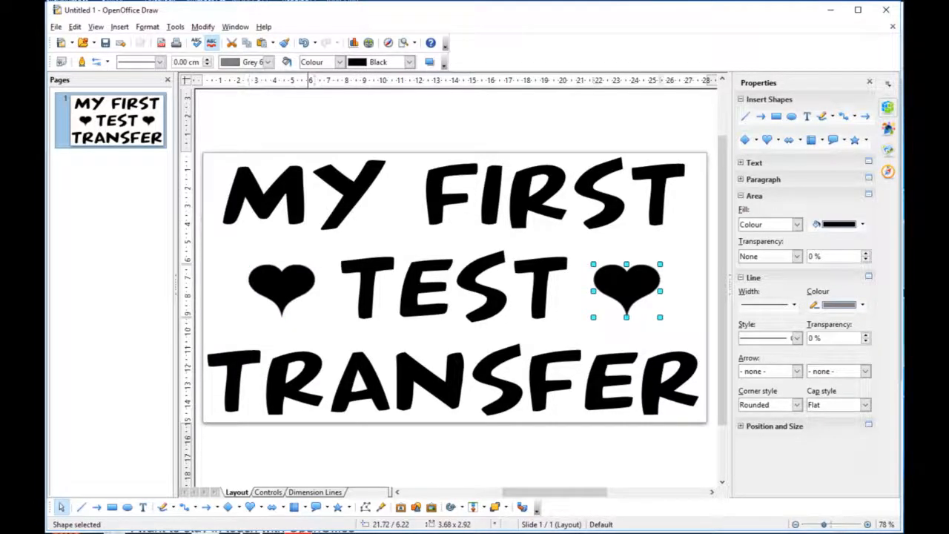
left_click(202, 27)
mouse_move(225, 67)
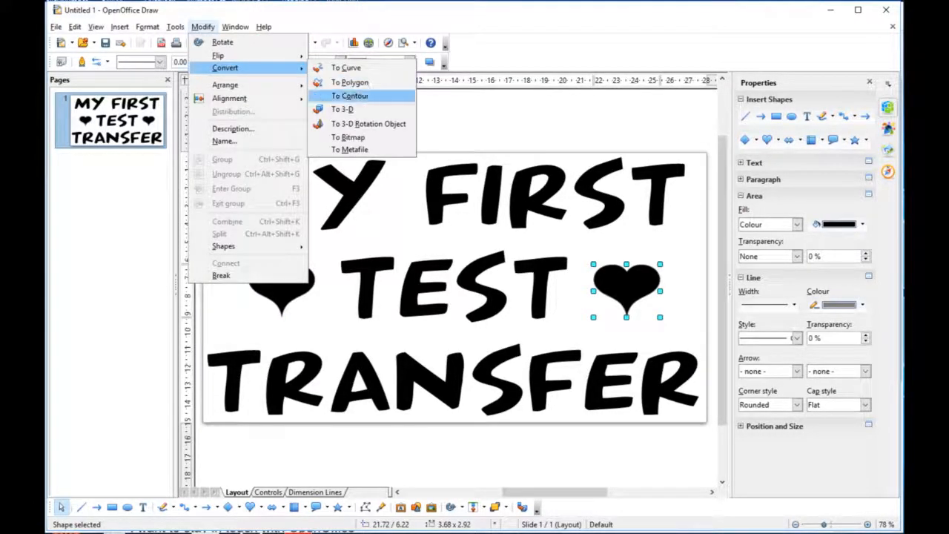
left_click(349, 96)
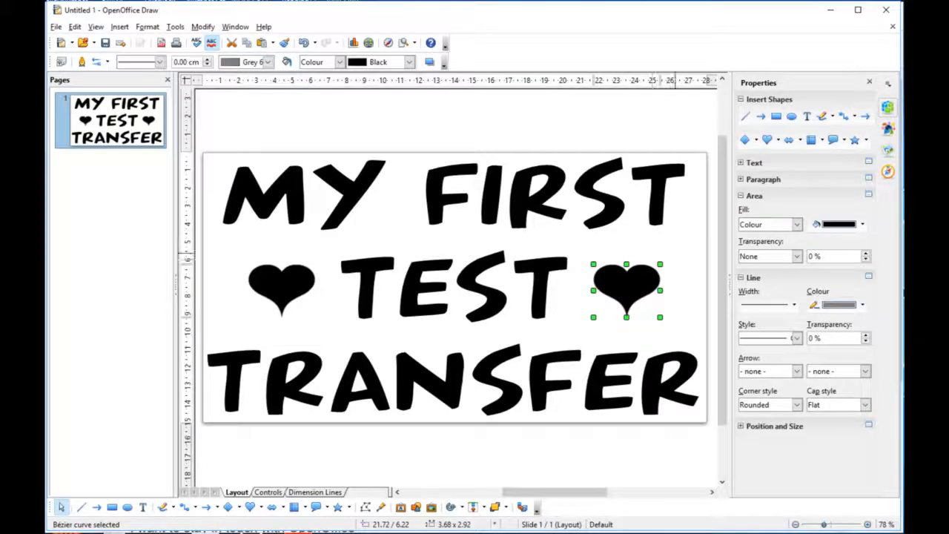
left_click(672, 254)
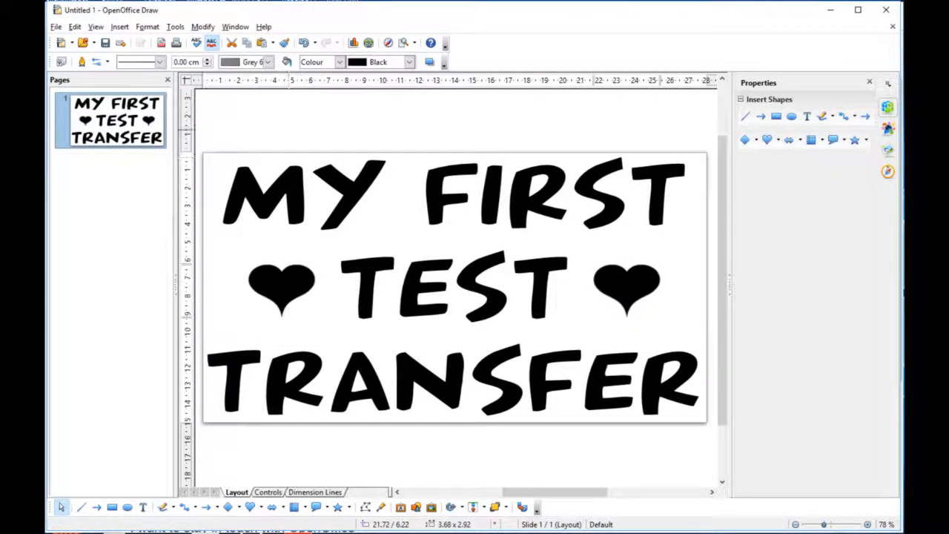
Step: Select the whole design and export the document as a PDF to the Desktop, replacing the existing test.pdf
mouse_move(199, 129)
left_mouse_down()
mouse_move(526, 186)
mouse_move(682, 333)
mouse_move(716, 449)
mouse_move(712, 441)
left_mouse_up()
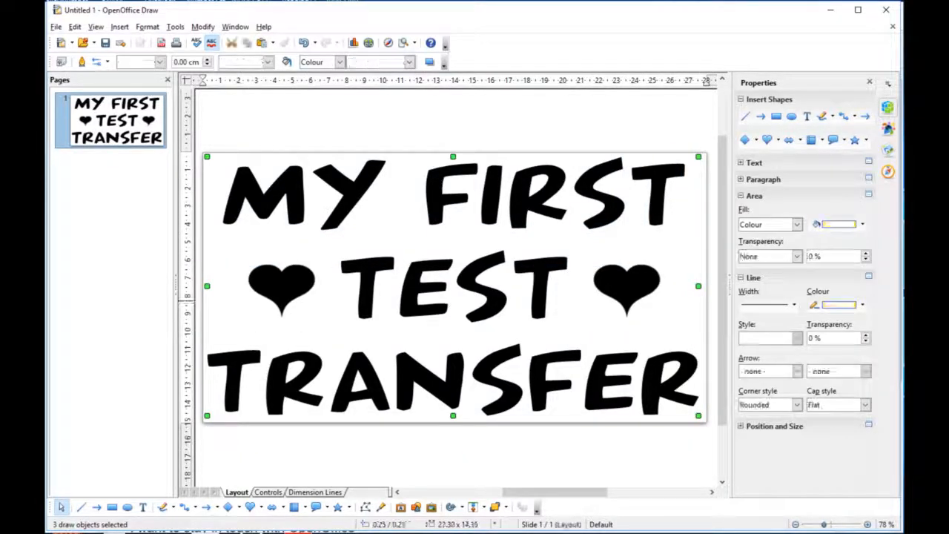
left_click(55, 27)
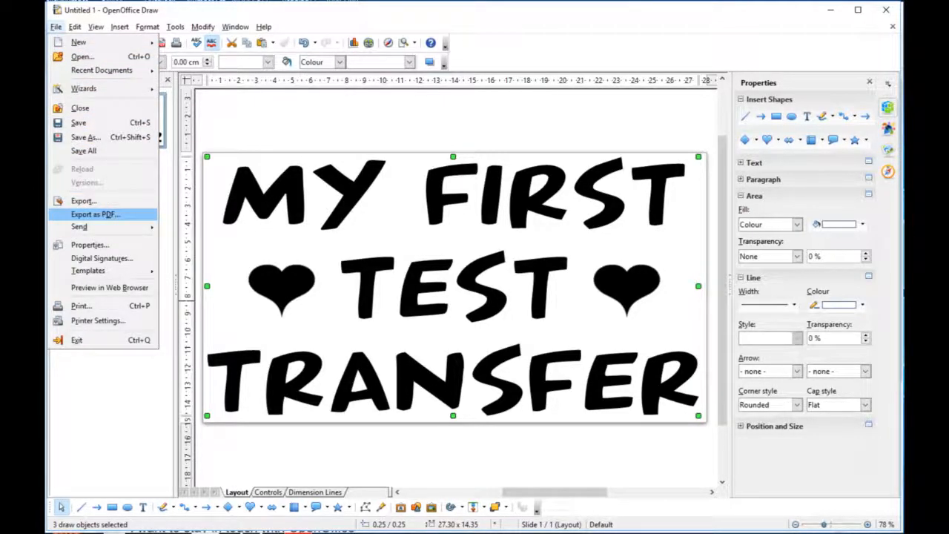
left_click(95, 214)
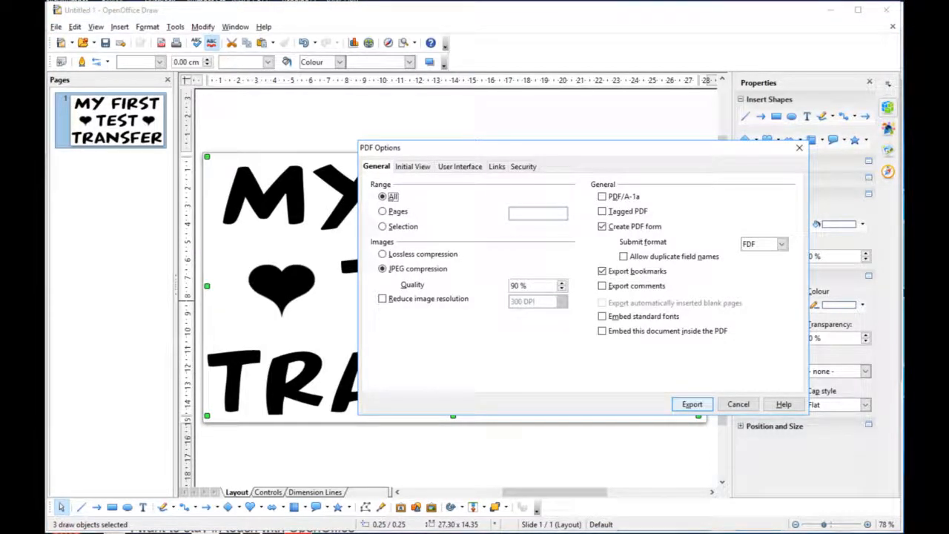
key("Return")
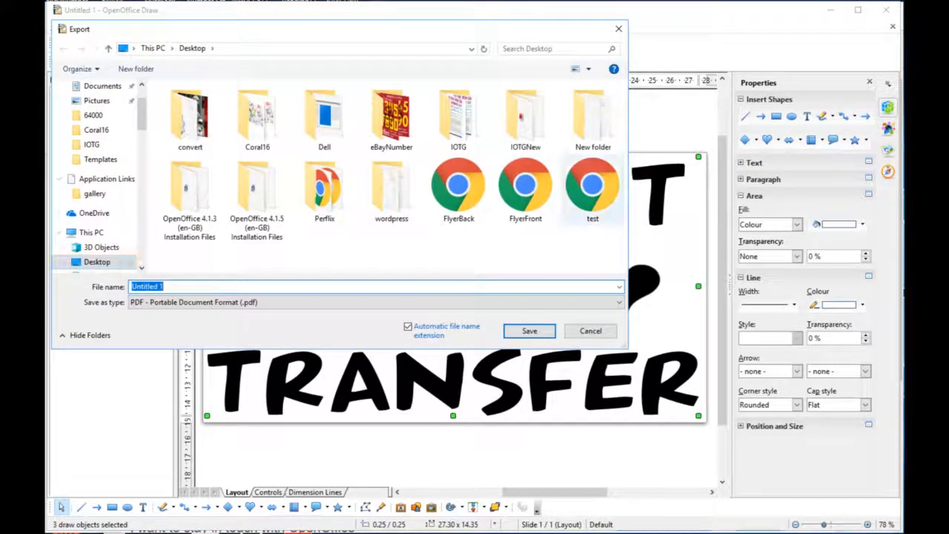
left_click(593, 189)
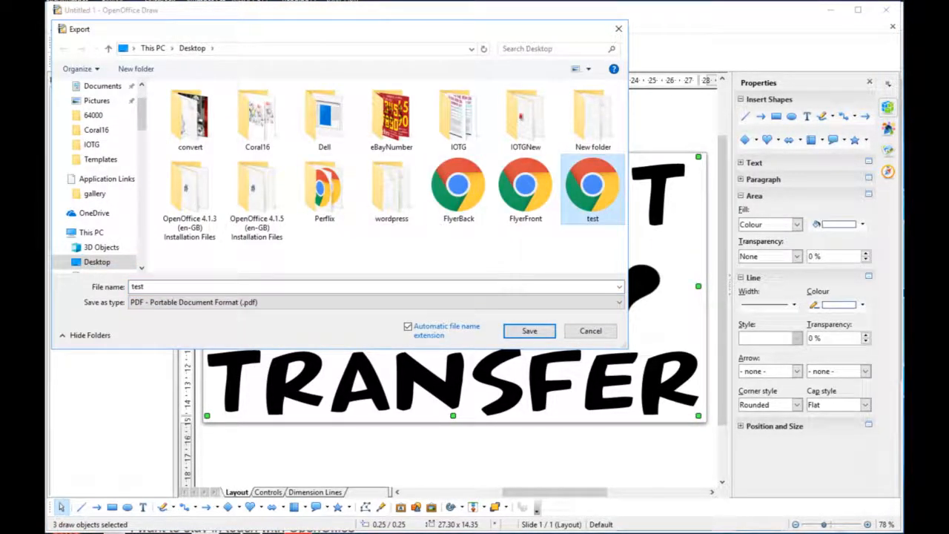
left_click(530, 330)
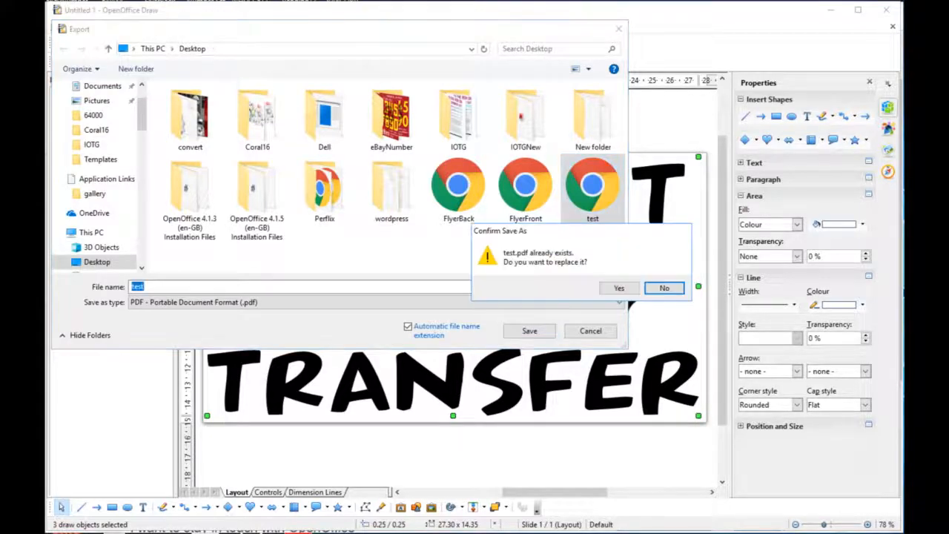
left_click(620, 287)
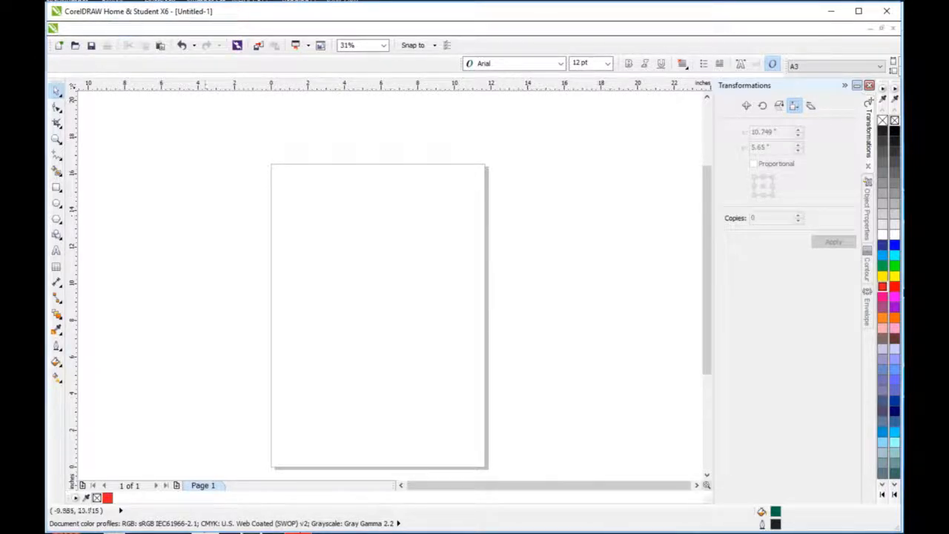
Step: Switch to CorelDRAW, import test.pdf from the Desktop and place it centred on the page
left_click(74, 28)
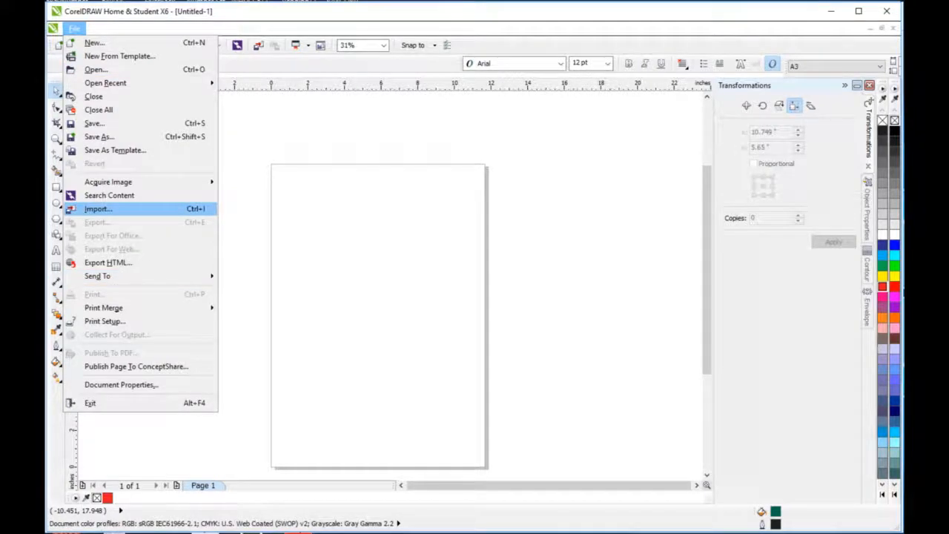
left_click(97, 210)
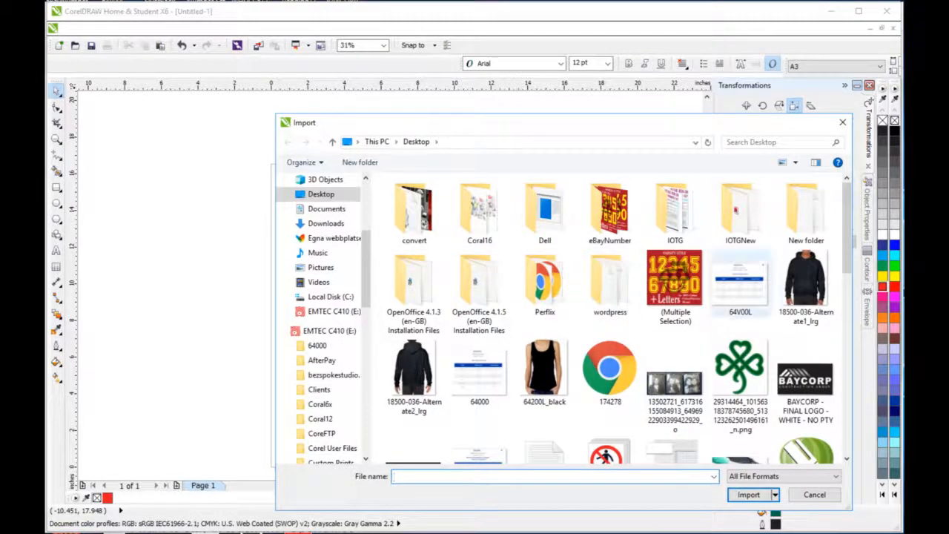
scroll(675, 290, "down", 2)
scroll(675, 260, "down", 5)
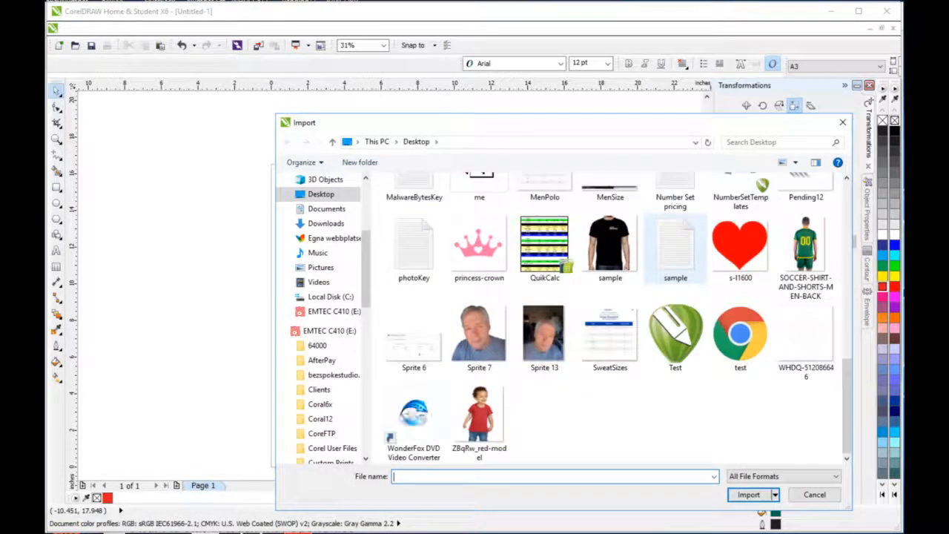
left_click(740, 338)
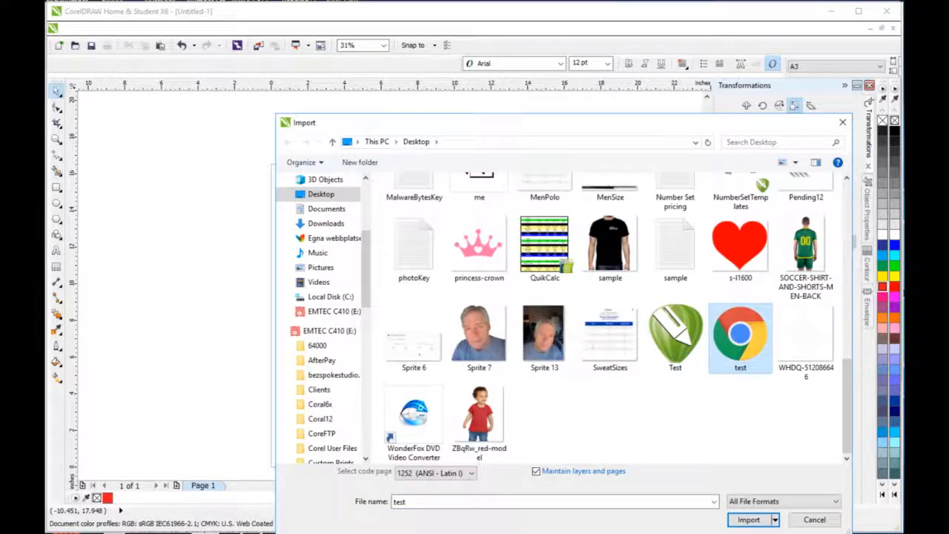
key("Return")
left_click(610, 318)
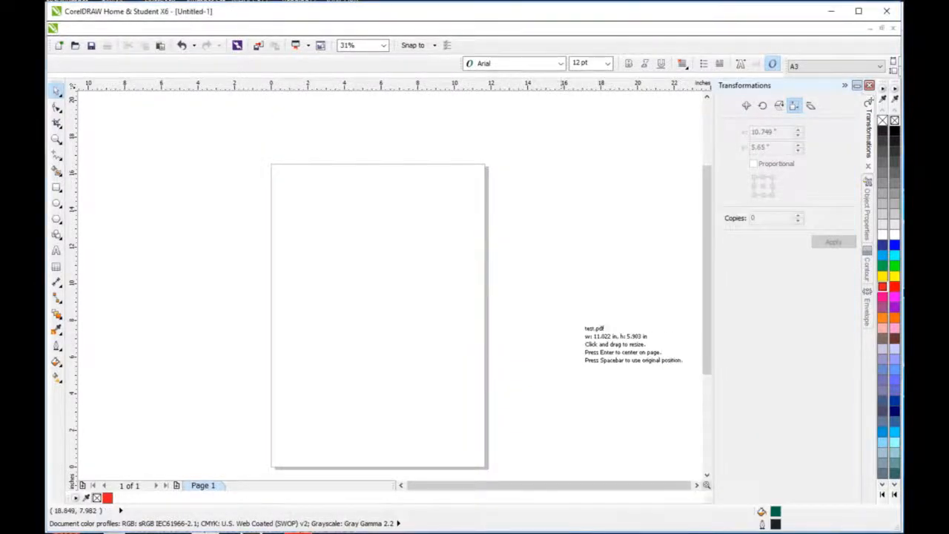
key("Return")
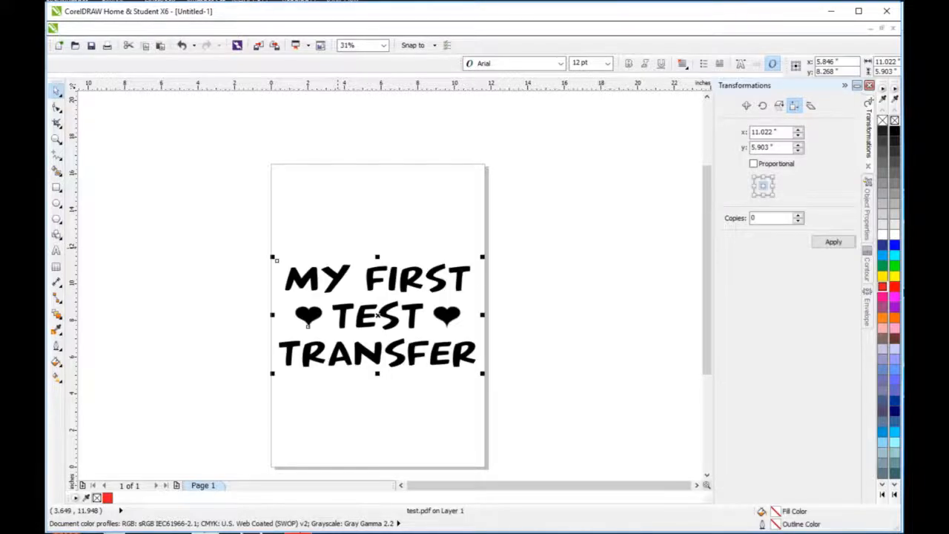
Step: Display the imported design in Wireframe view
left_click(550, 327)
left_click_drag(227, 219, 507, 412)
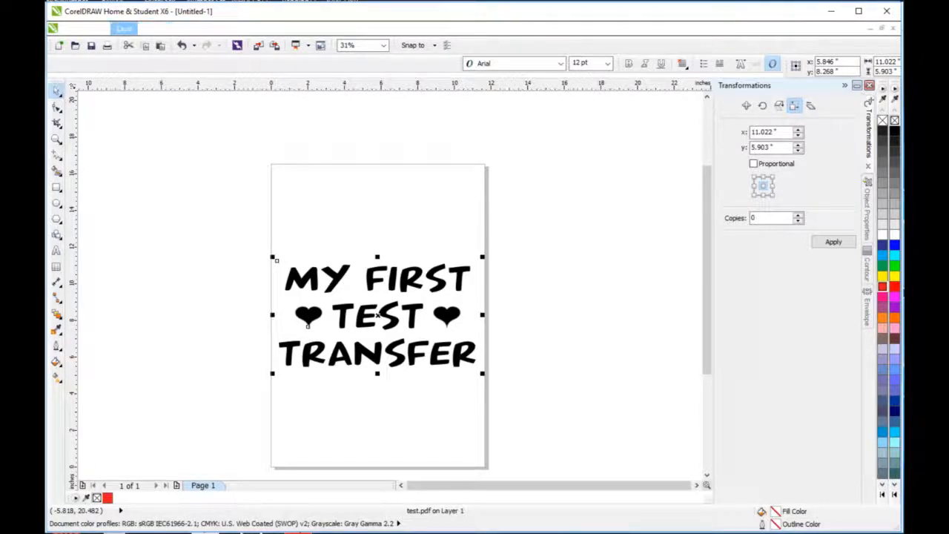
left_click(124, 29)
left_click(149, 56)
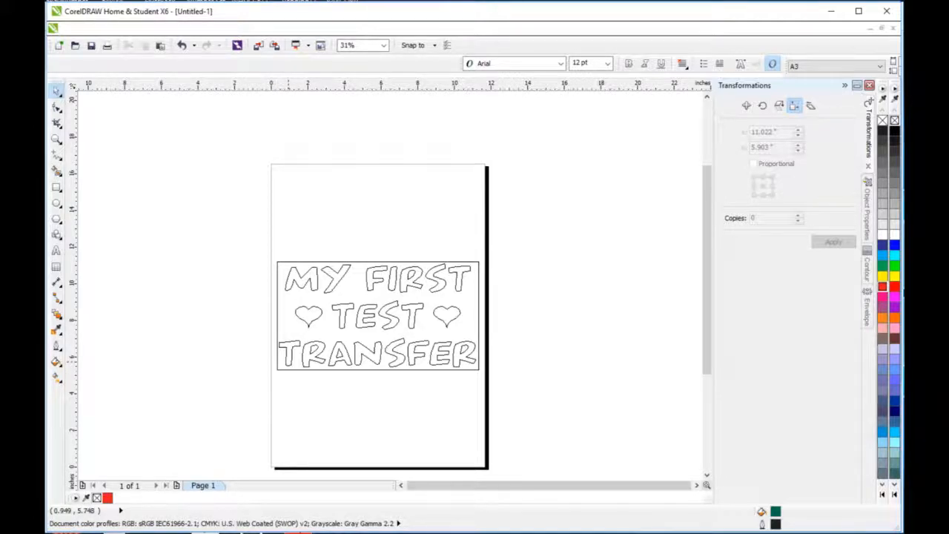
Step: Ungroup the imported design and delete the rectangular frame around the lettering and hearts
left_click(288, 362)
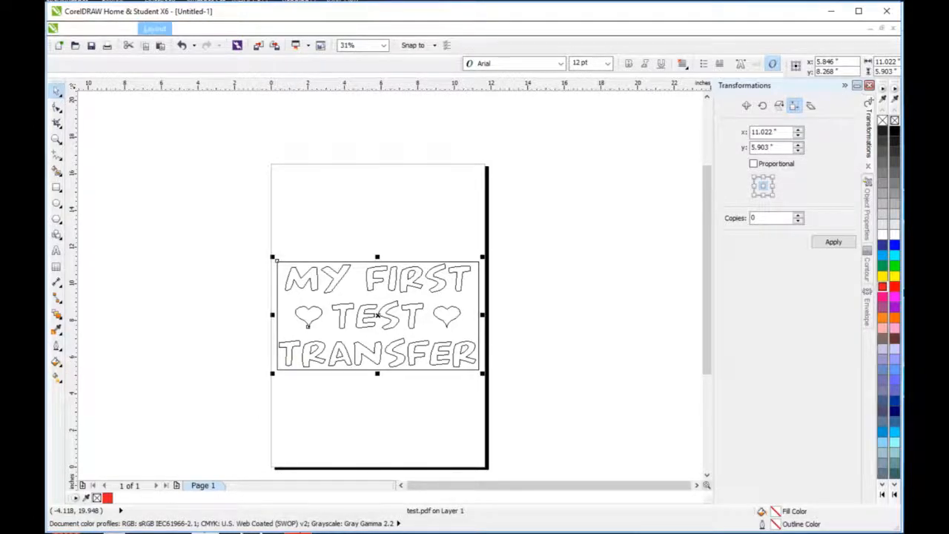
left_click(191, 29)
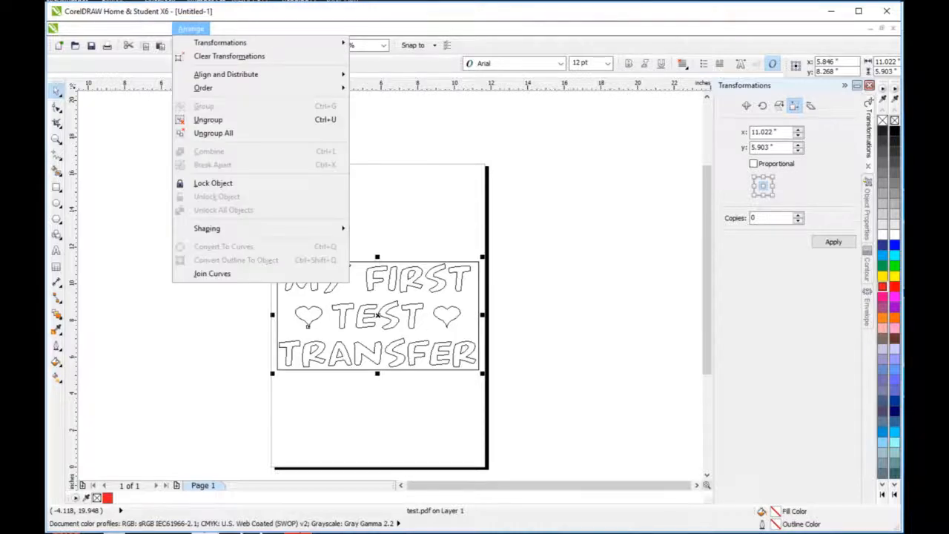
left_click(207, 121)
left_click(256, 355)
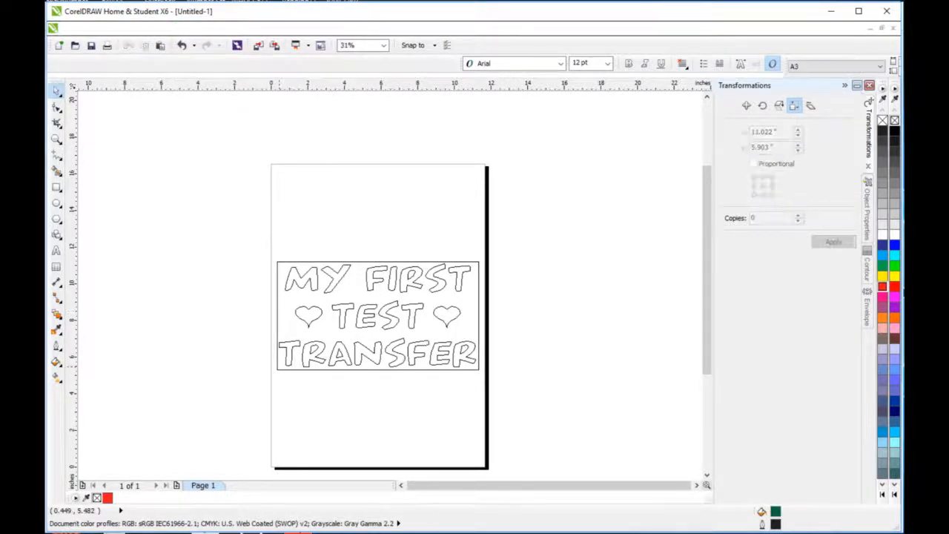
left_click(278, 369)
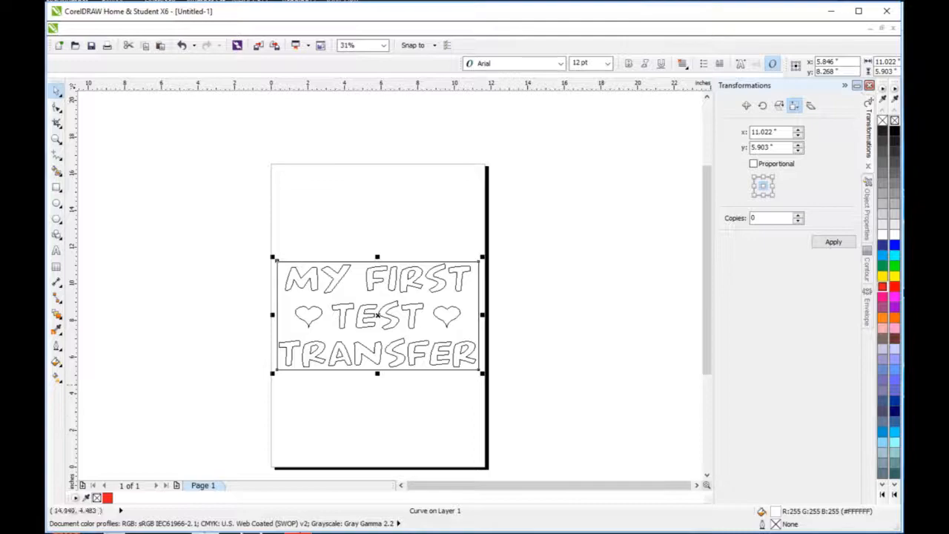
key("Delete")
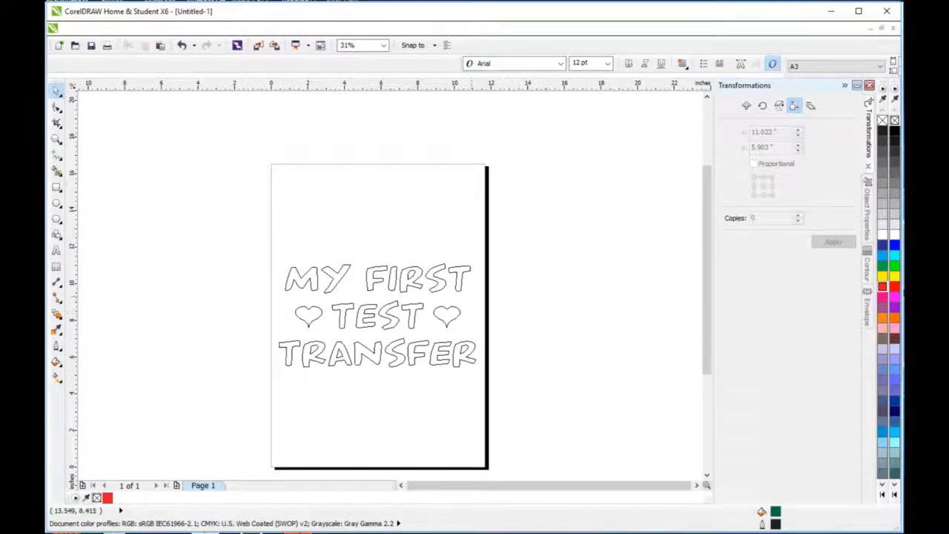
Step: Select all the lettering and hearts and change the page size units to centimetres
left_click_drag(250, 244, 548, 426)
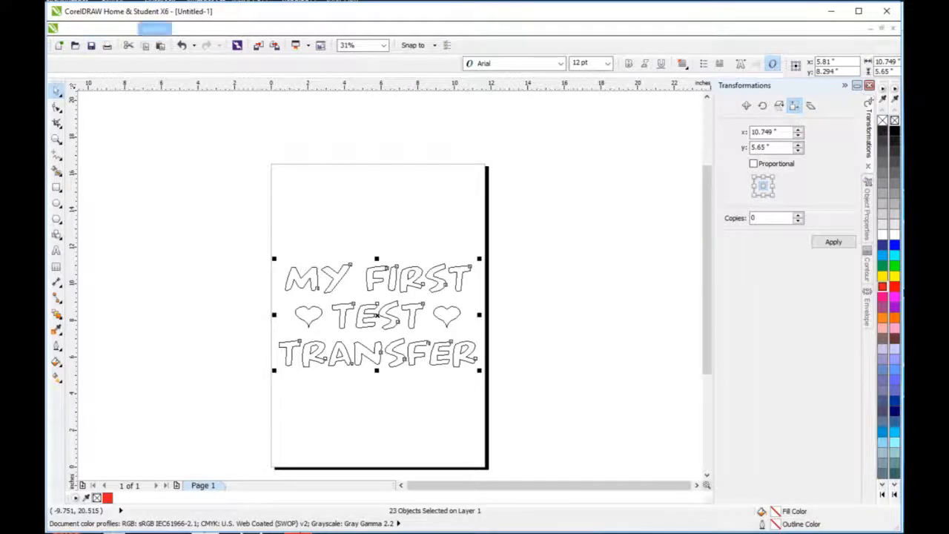
left_click(154, 28)
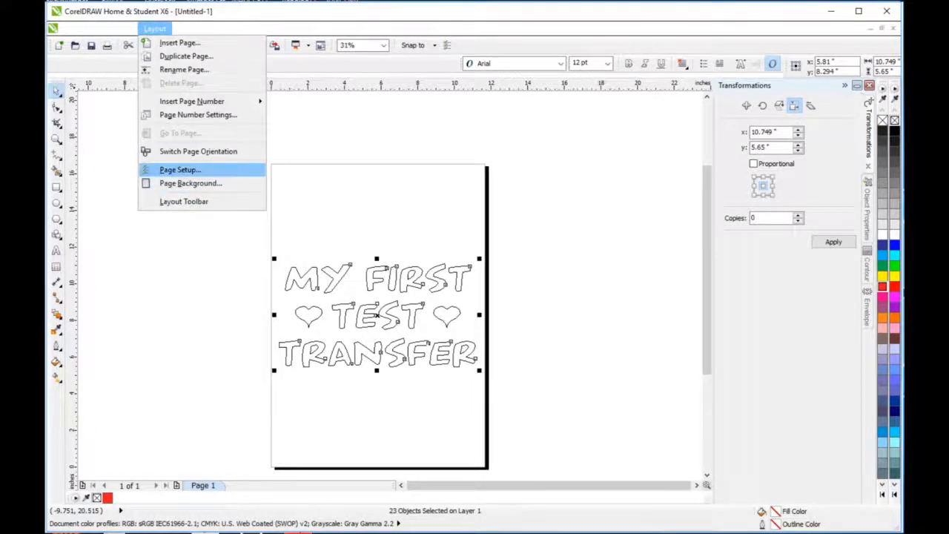
left_click(178, 170)
left_click(639, 212)
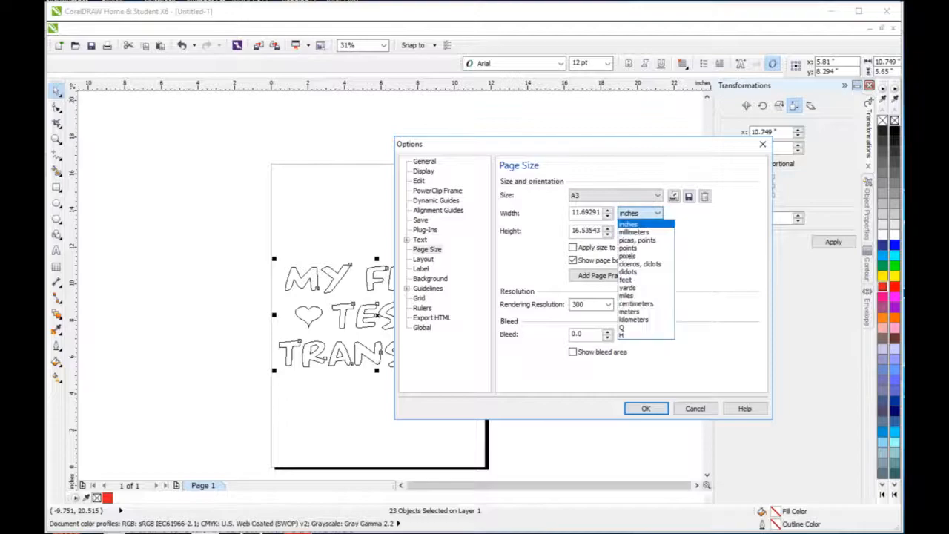
left_click(636, 304)
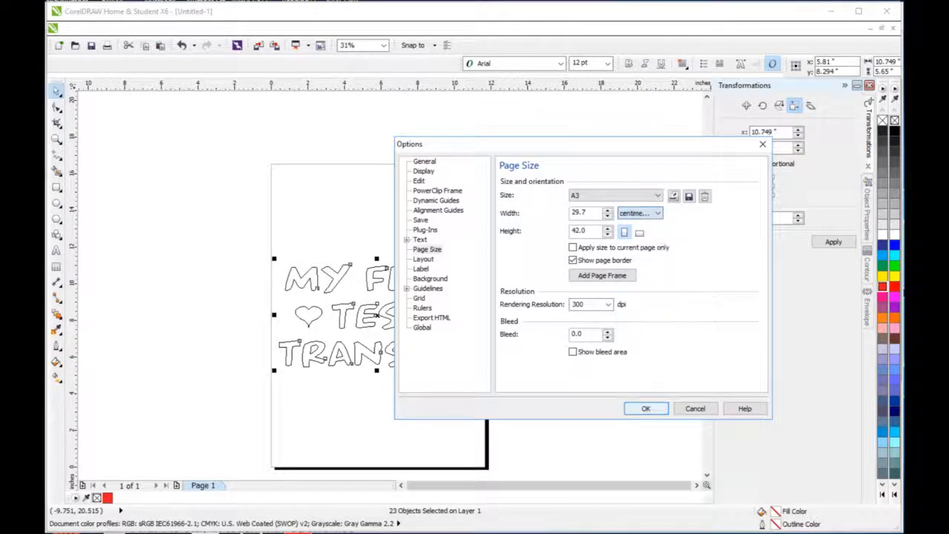
left_click(645, 408)
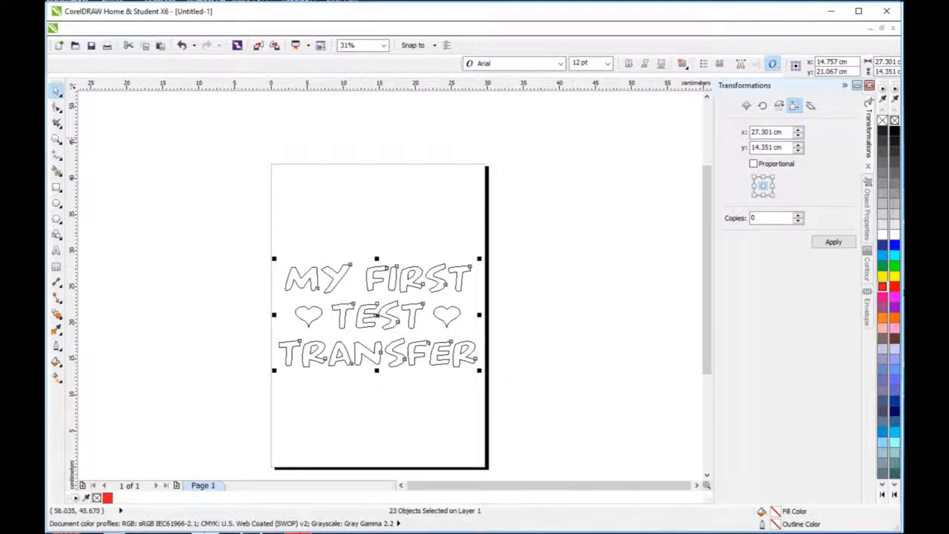
Step: Resize the selected lettering and hearts to 28 cm wide and 15 cm high, without keeping proportions
double_click(768, 132)
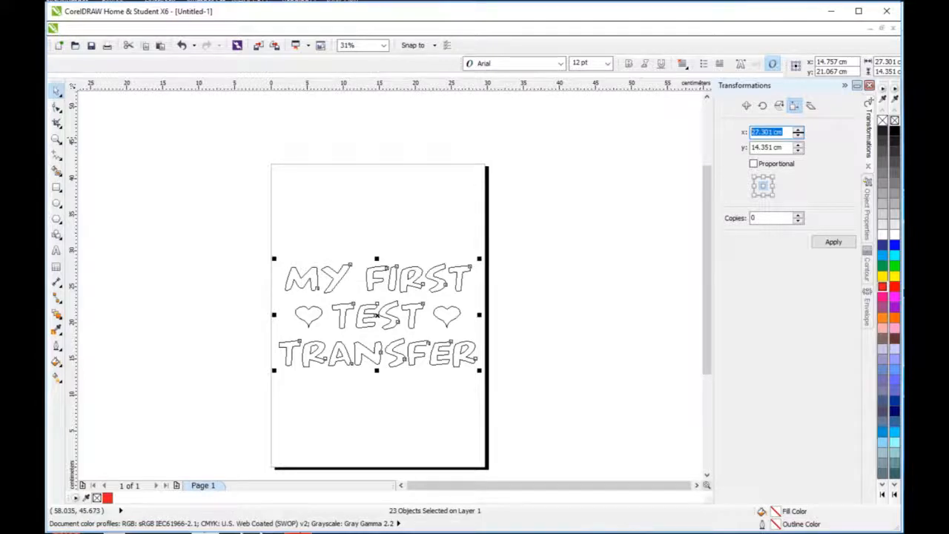
type("28")
key("Tab")
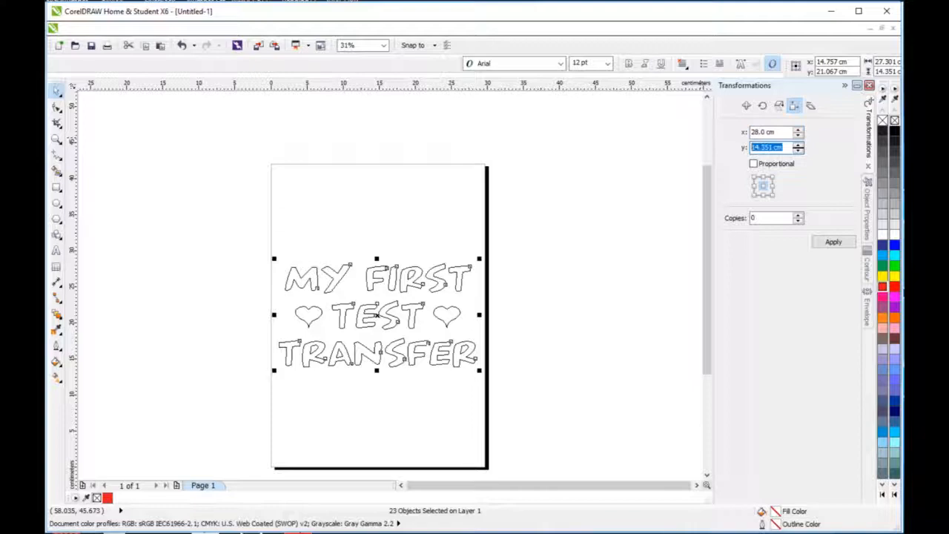
type("15")
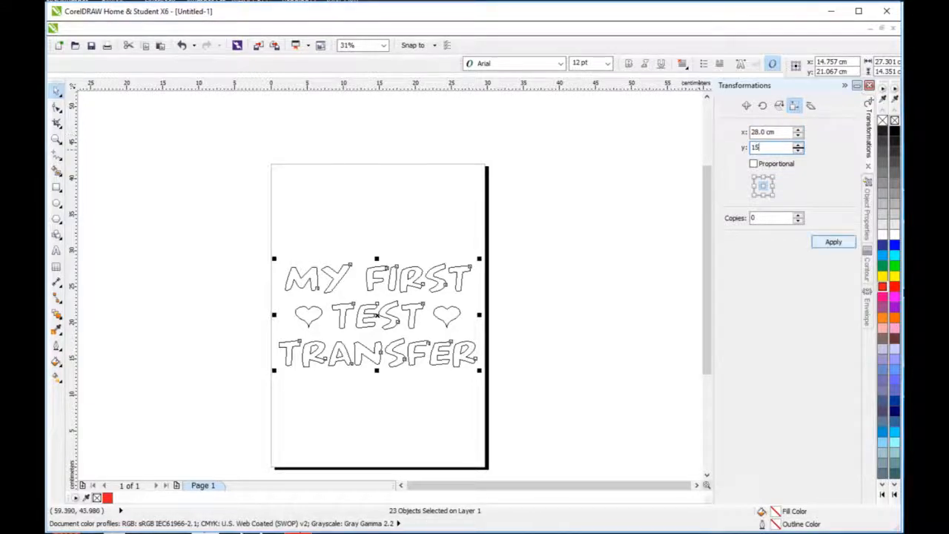
left_click(833, 242)
left_click(556, 249)
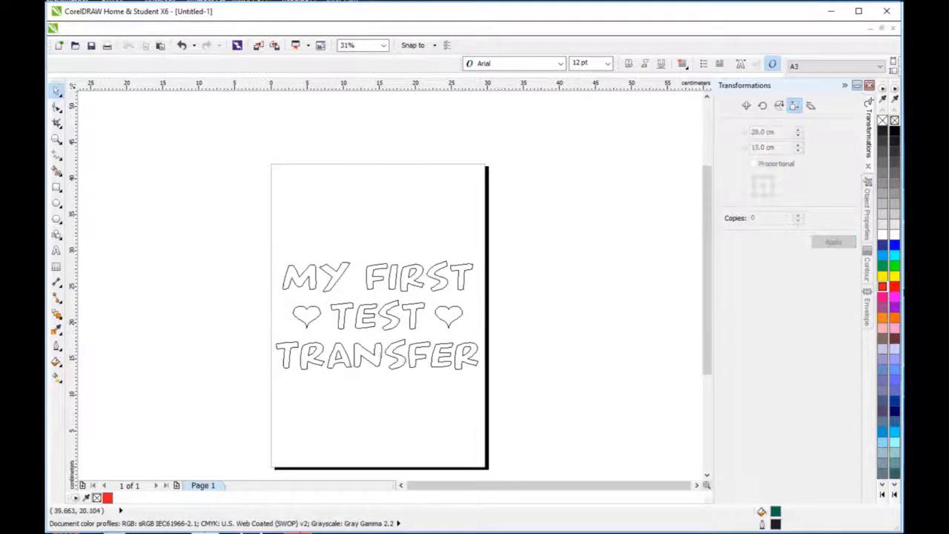
Step: Select the whole resized design and switch the display to Enhanced view
left_click_drag(206, 216, 525, 410)
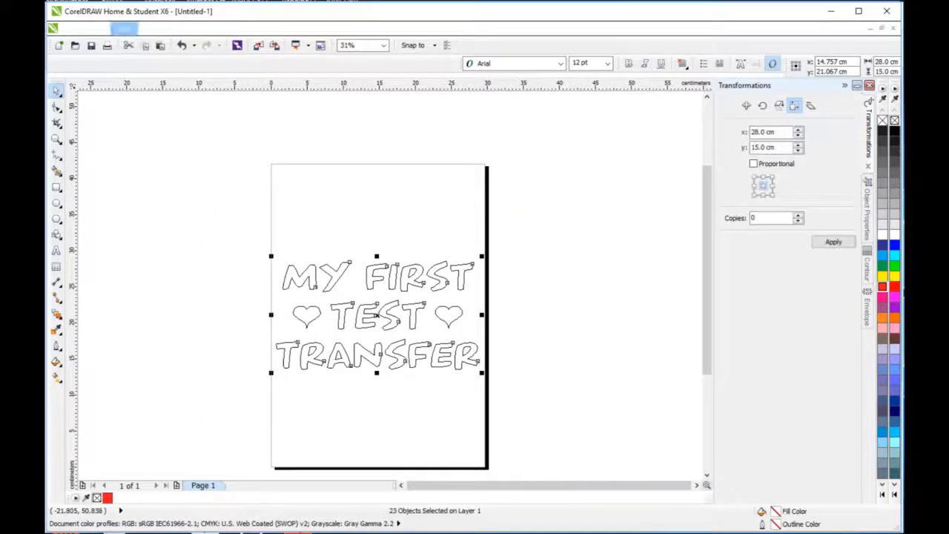
left_click(124, 28)
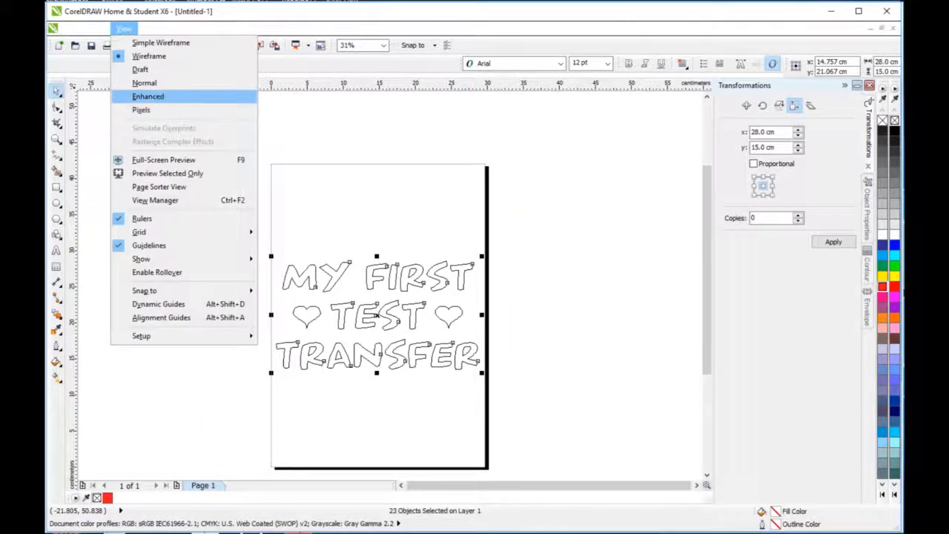
left_click(148, 96)
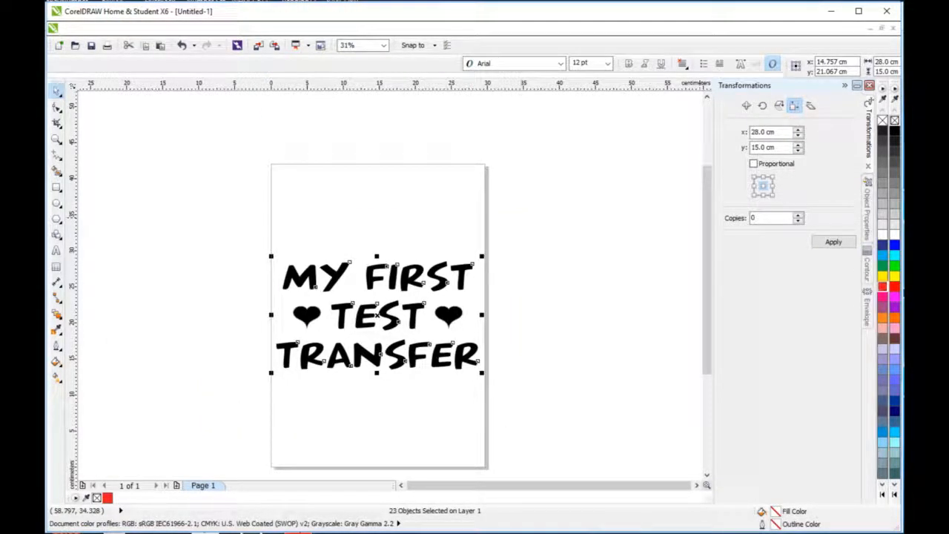
Step: Try a red fill on the lettering and hearts, and replace it with blue (C100 M100 Y0 K0)
left_click(883, 287)
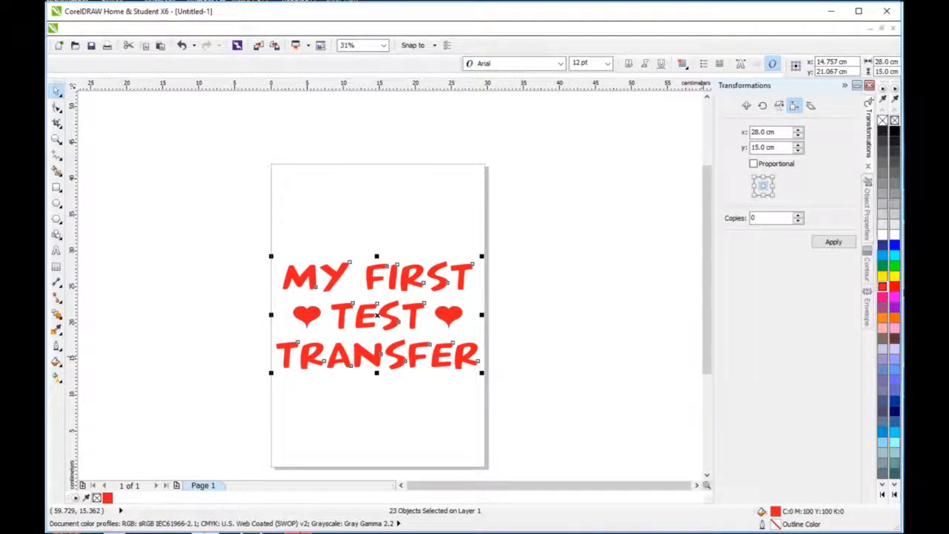
left_click(882, 244)
left_click(581, 273)
left_click_drag(228, 232, 623, 433)
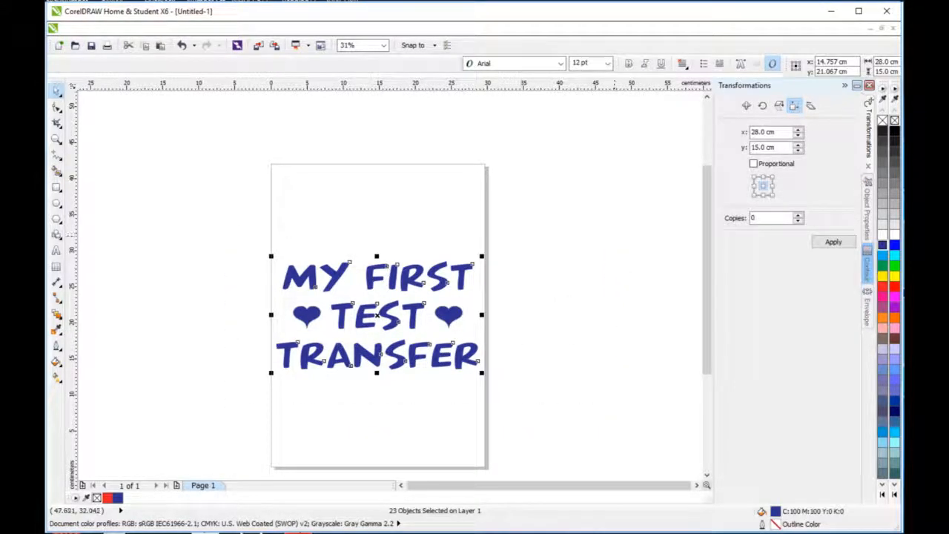
left_click(570, 331)
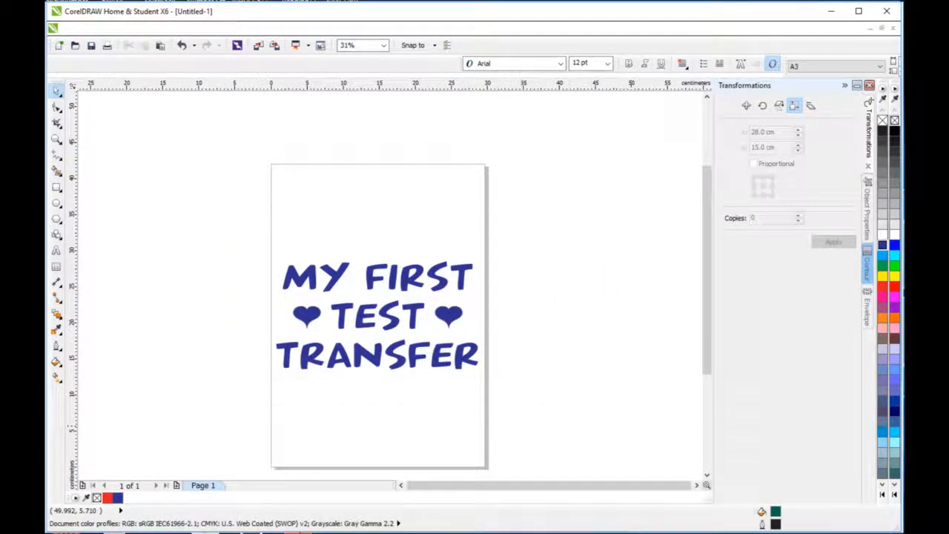